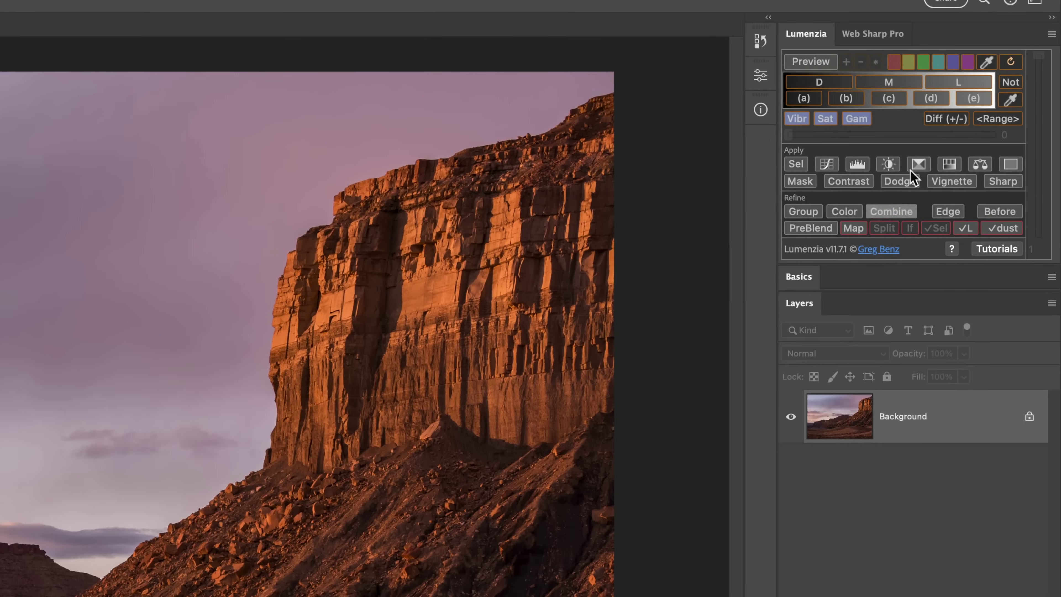
- Open Lumenzia's orange preview options and close them without changes
left_click(1052, 34)
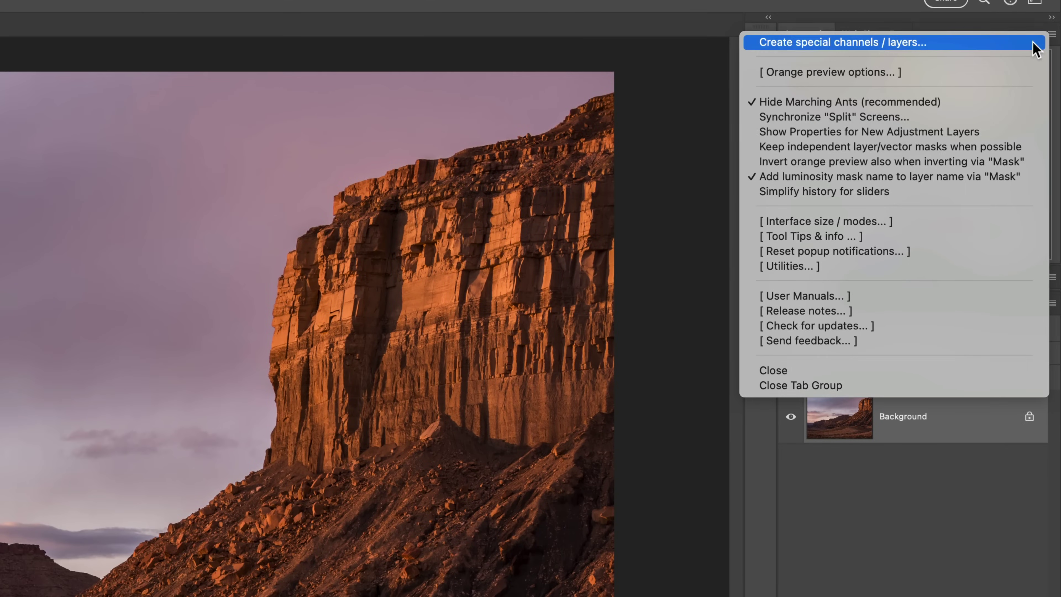
left_click(982, 74)
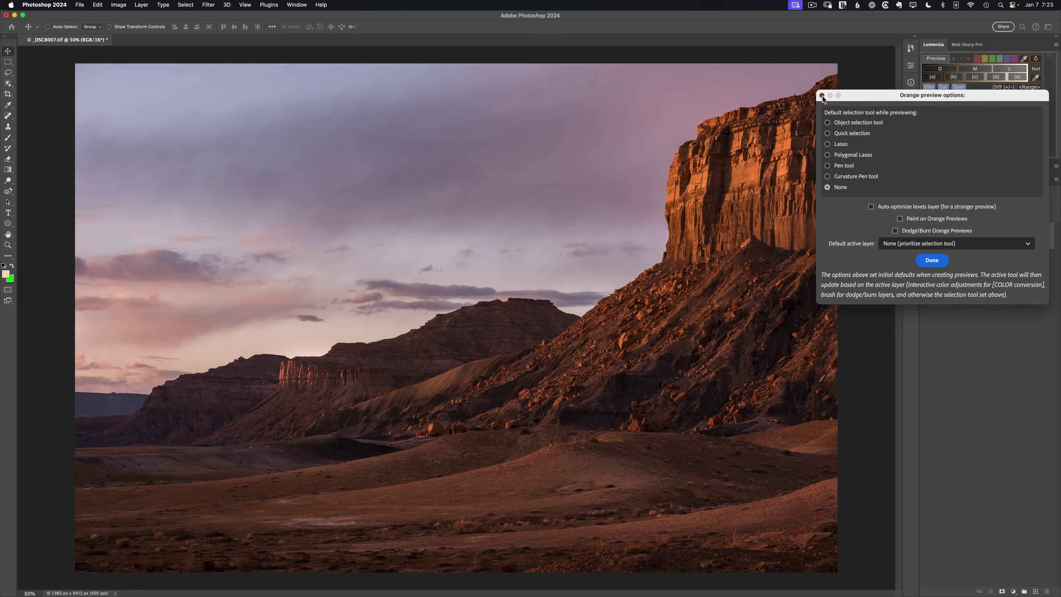
left_click(583, 135)
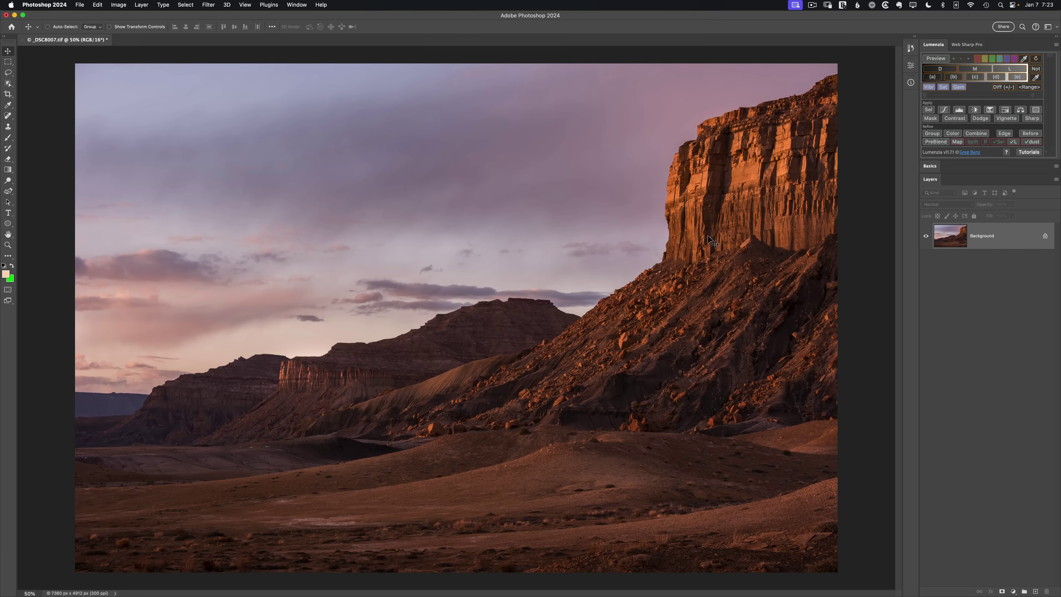
- Create a transparent Dodge / Burn layer in Overlay mode, then switch to the Move tool
left_click(980, 119)
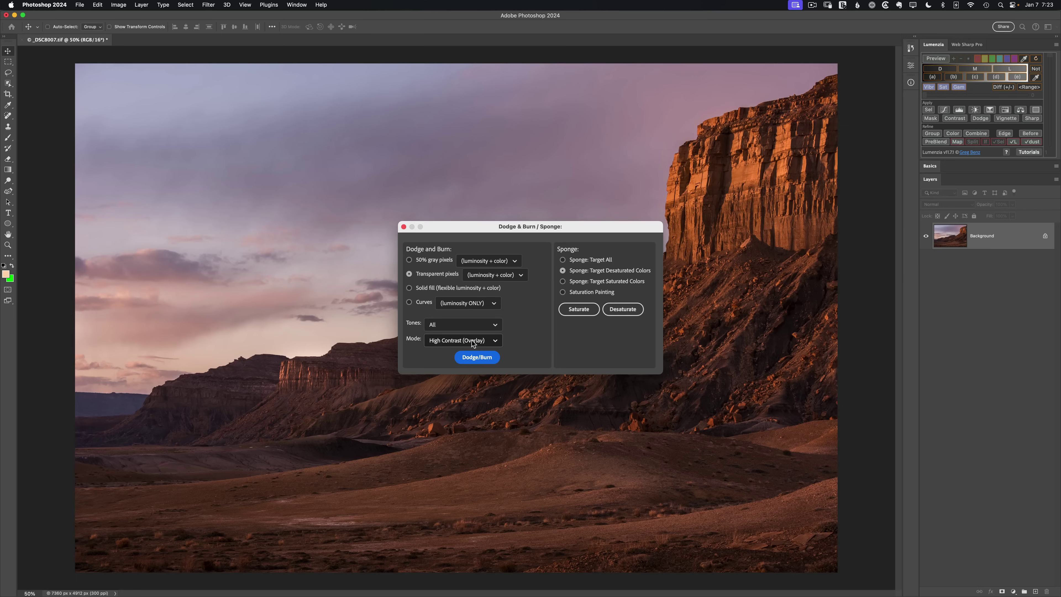
left_click(476, 357)
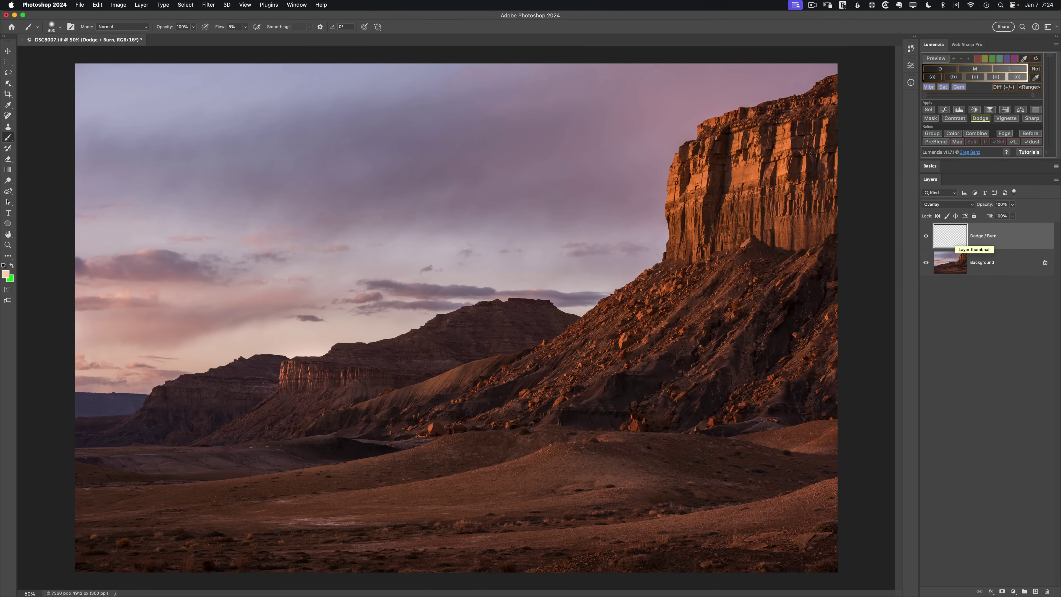
key("v")
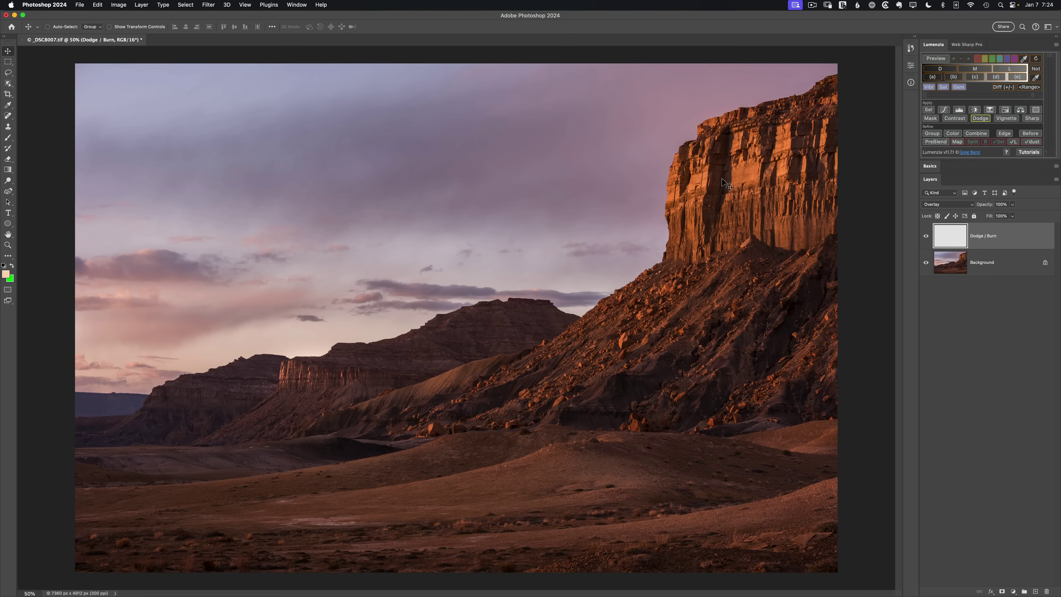
- Show Lumenzia's L black-and-white preview, zoom into the cliff face, then fit the photo again
left_click(1013, 70)
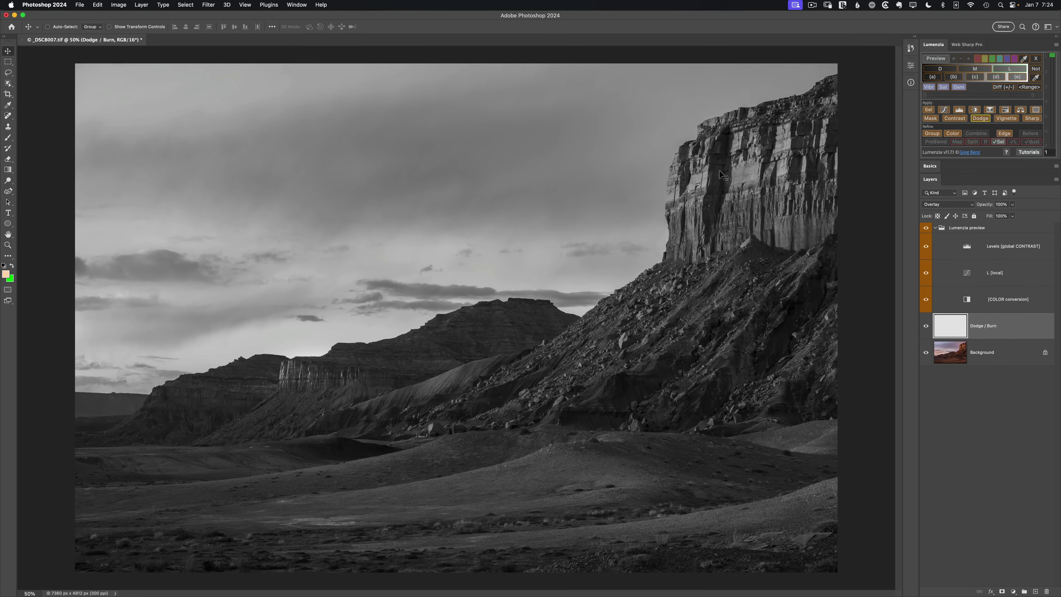
key("z")
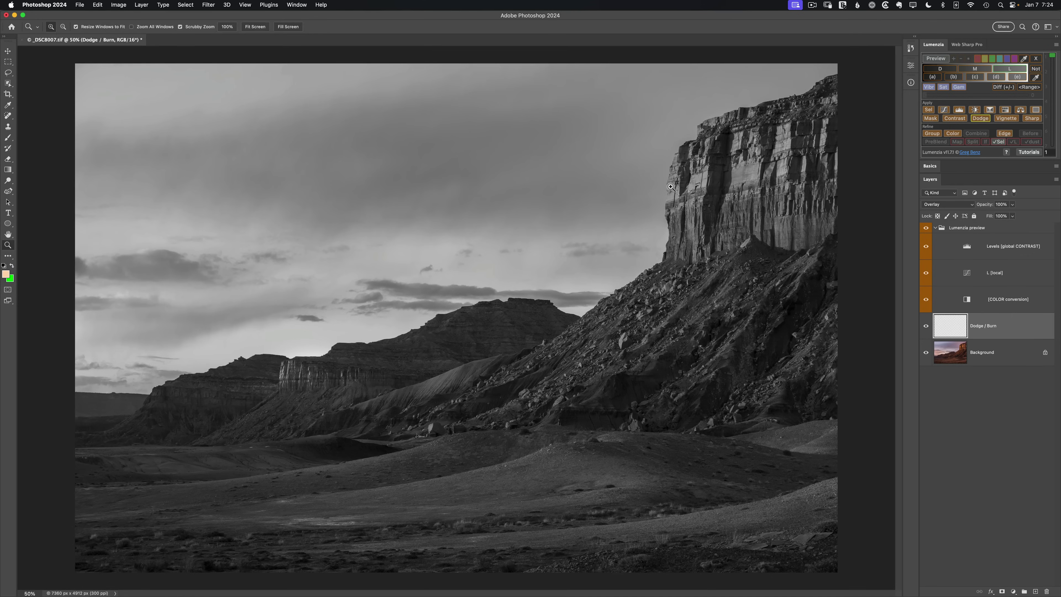
left_click_drag(673, 192, 710, 216)
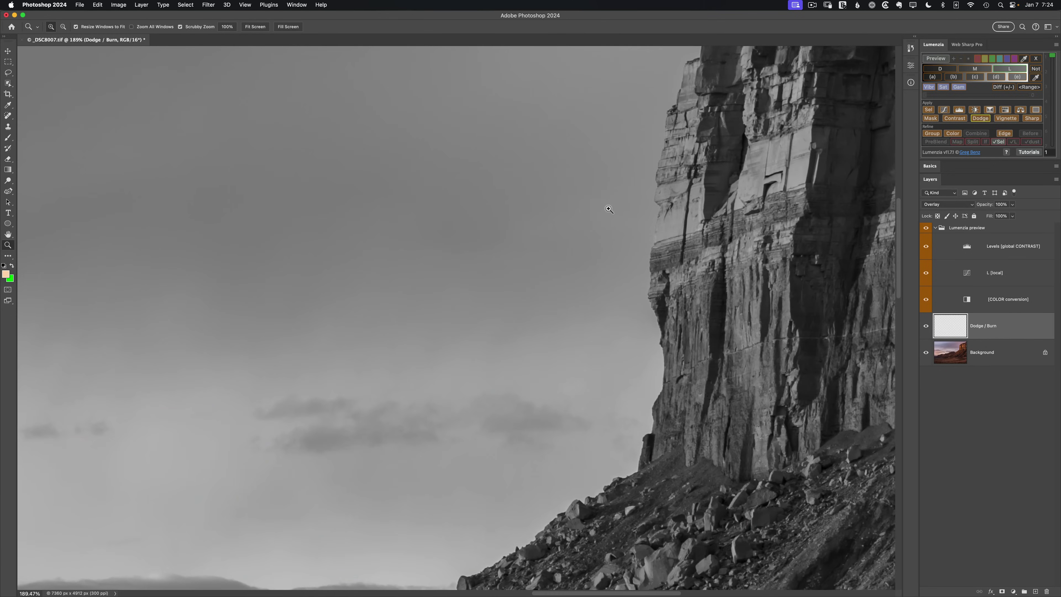
key("super+minus")
key("super+minus")
key("super+minus")
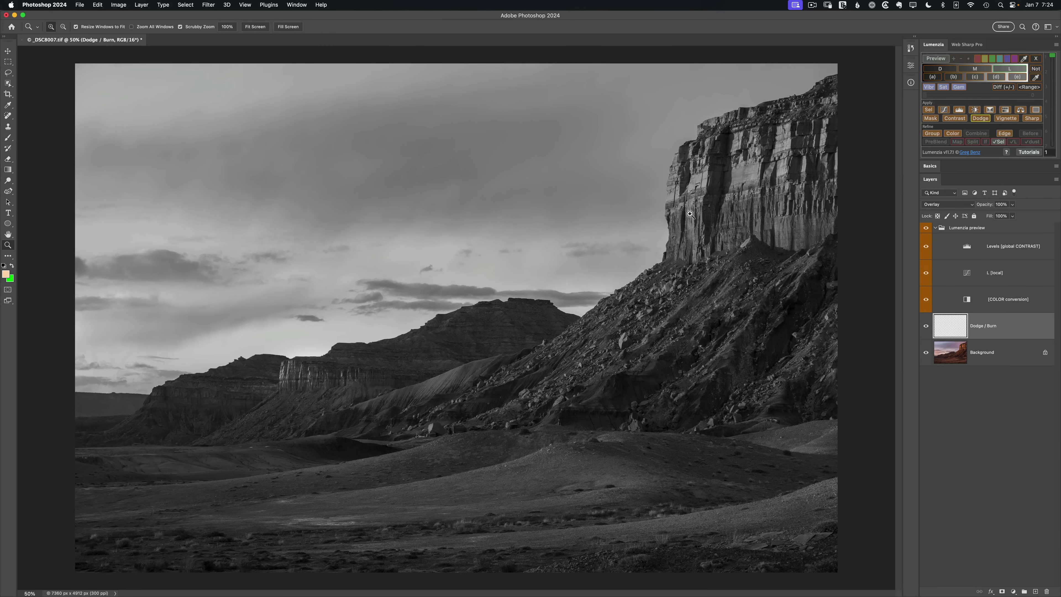
- Clear the preview and dodge the sunlit cliff face, toggling the Dodge / Burn layer to compare
left_click(928, 110)
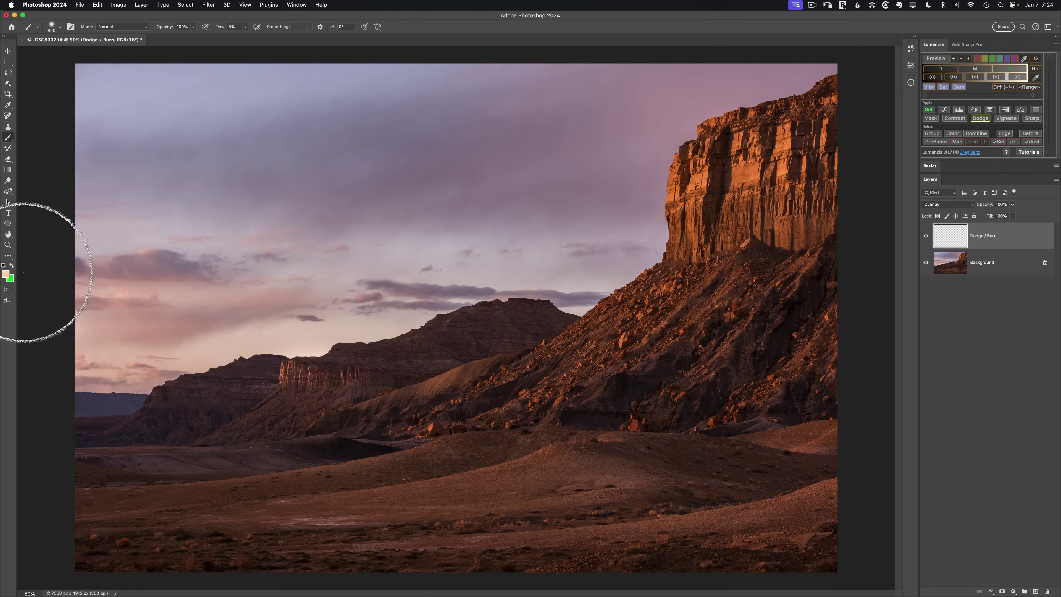
mouse_move(693, 213)
left_mouse_down()
mouse_move(817, 114)
mouse_move(727, 135)
mouse_move(673, 183)
mouse_move(789, 230)
mouse_move(779, 107)
mouse_move(829, 99)
mouse_move(721, 217)
mouse_move(765, 147)
mouse_move(670, 194)
mouse_move(782, 138)
left_mouse_up()
left_click(926, 236)
left_click(925, 236)
left_click(925, 237)
left_click(926, 237)
- Compare the dodged cliff up close, then add a gray Check Dodge / Burn visualization
key("z")
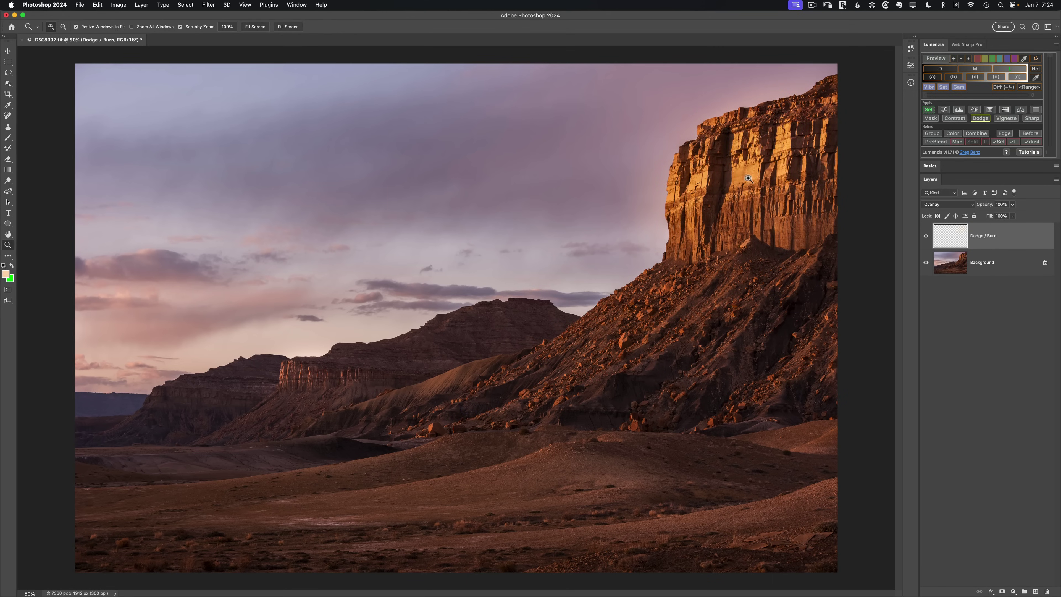
mouse_move(730, 171)
left_mouse_down()
mouse_move(756, 214)
mouse_move(685, 385)
left_mouse_up()
left_click(926, 237)
left_click(925, 236)
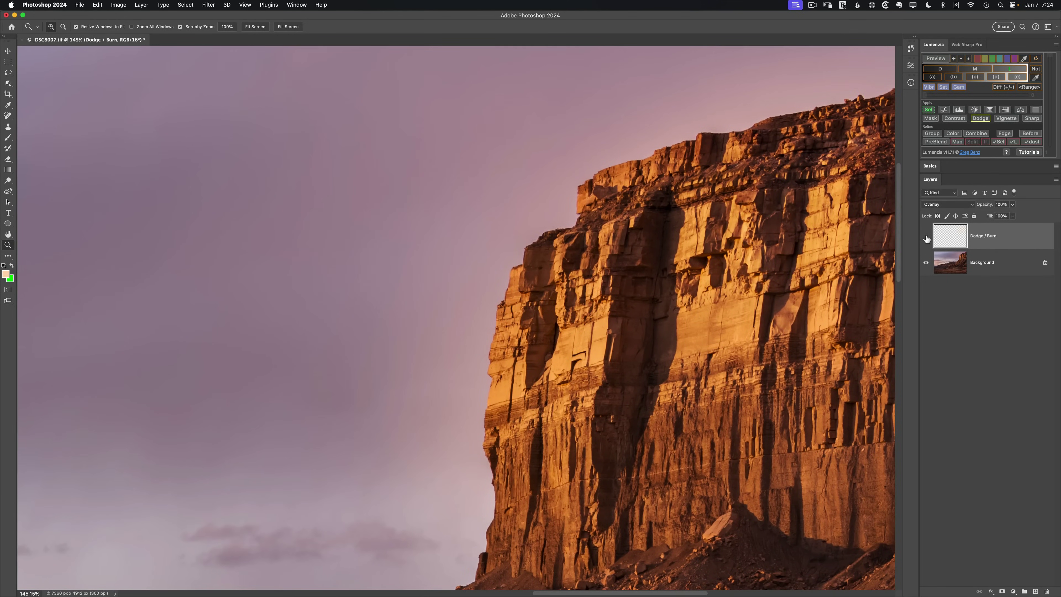
left_click(925, 236)
left_click(925, 237)
left_click(926, 237)
left_click(926, 237)
left_click(981, 118)
left_click(503, 358)
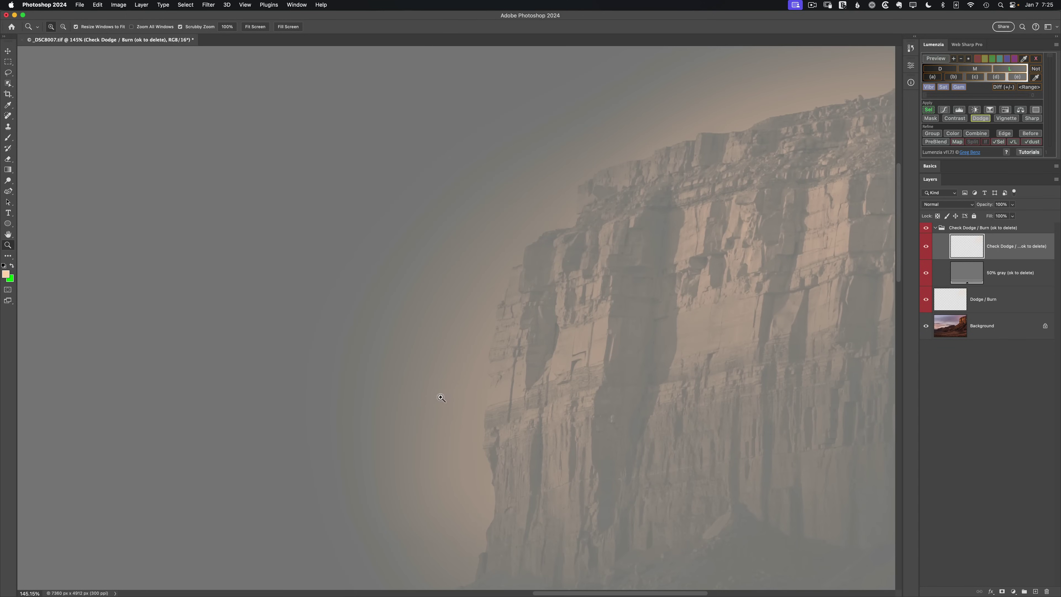
- Clear the preview, delete the Dodge / Burn layer, and fit the photo on screen
left_click(1039, 60)
left_click_drag(1017, 239, 1046, 592)
key("super+0")
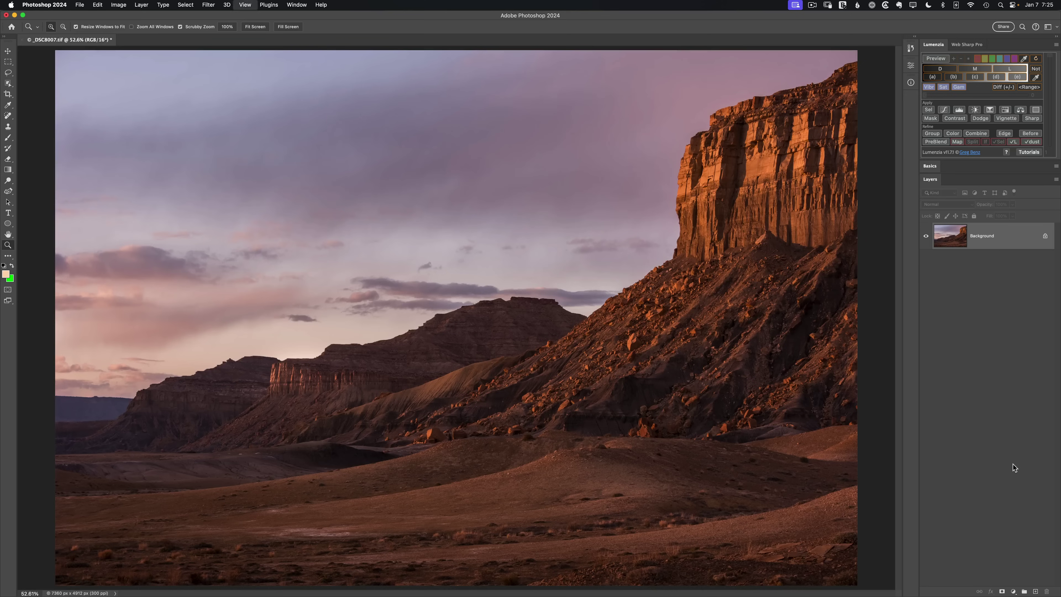
- Set orange previews to use the Object selection tool with Auto-optimize levels enabled
left_click(1056, 46)
left_click(970, 63)
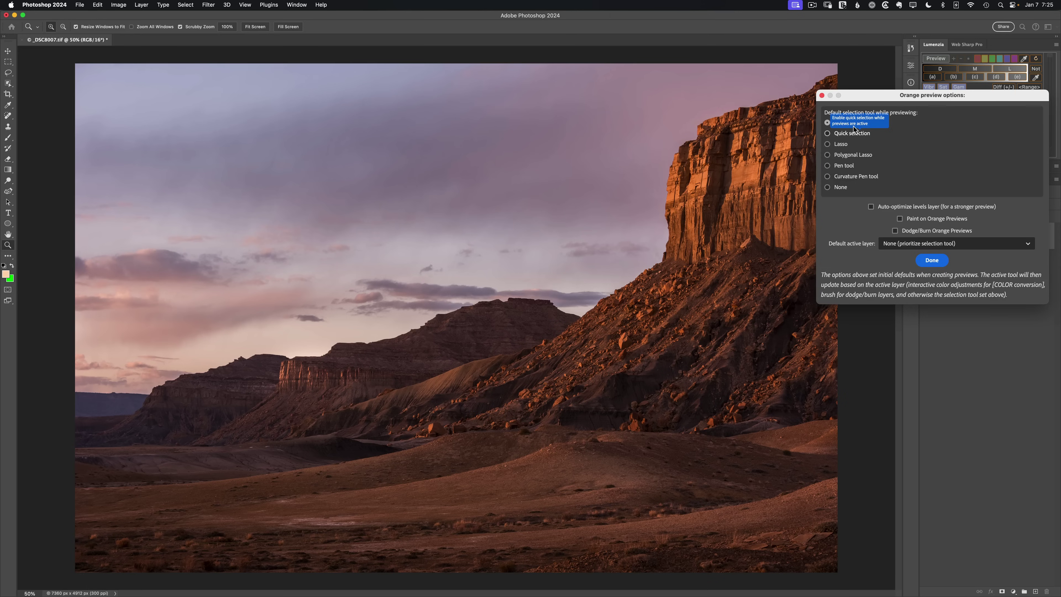
left_click(872, 208)
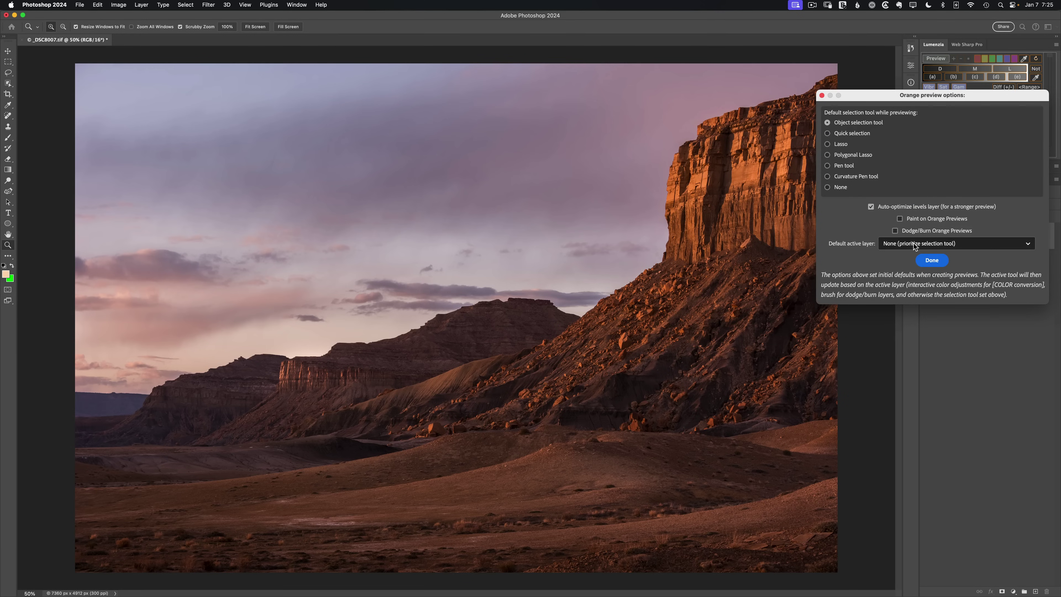
left_click(931, 261)
- Add a fresh Overlay Dodge / Burn layer, preview luminosity briefly, then clear it for brushing
left_click(981, 120)
left_click(485, 358)
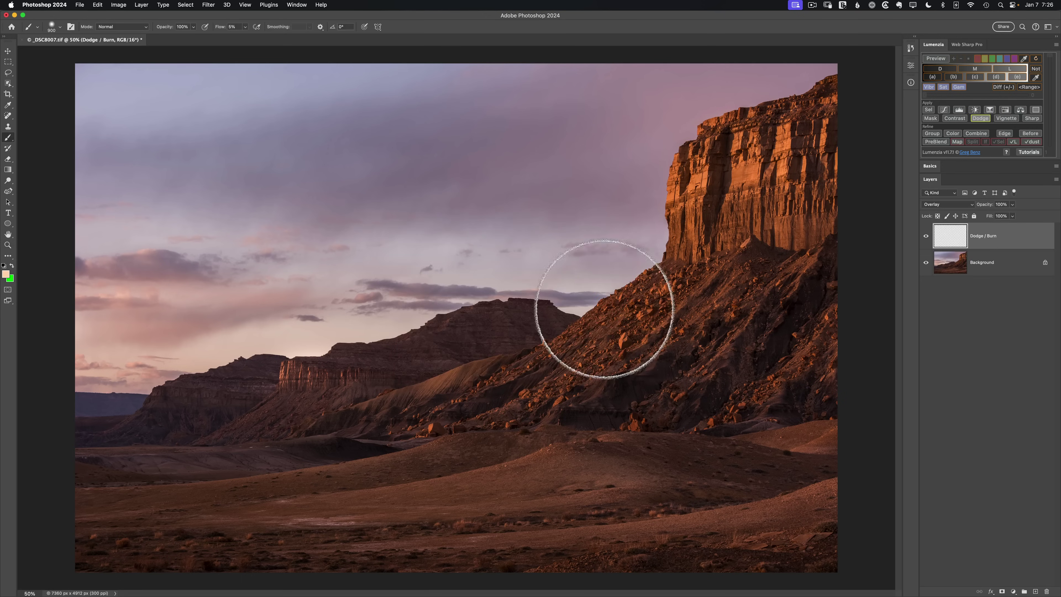
left_click(1008, 70)
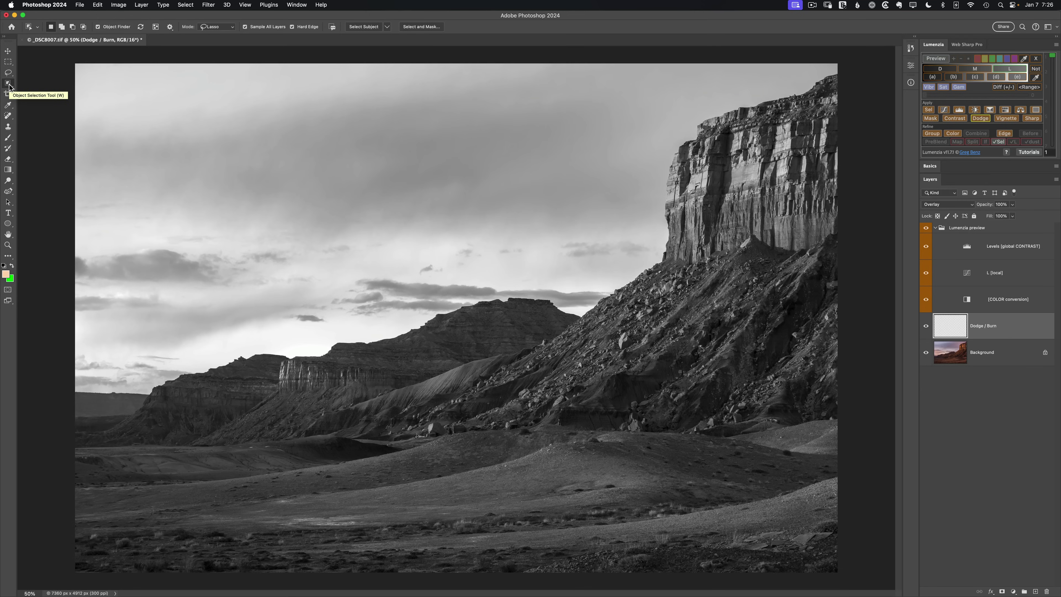
left_click(1036, 59)
key("b")
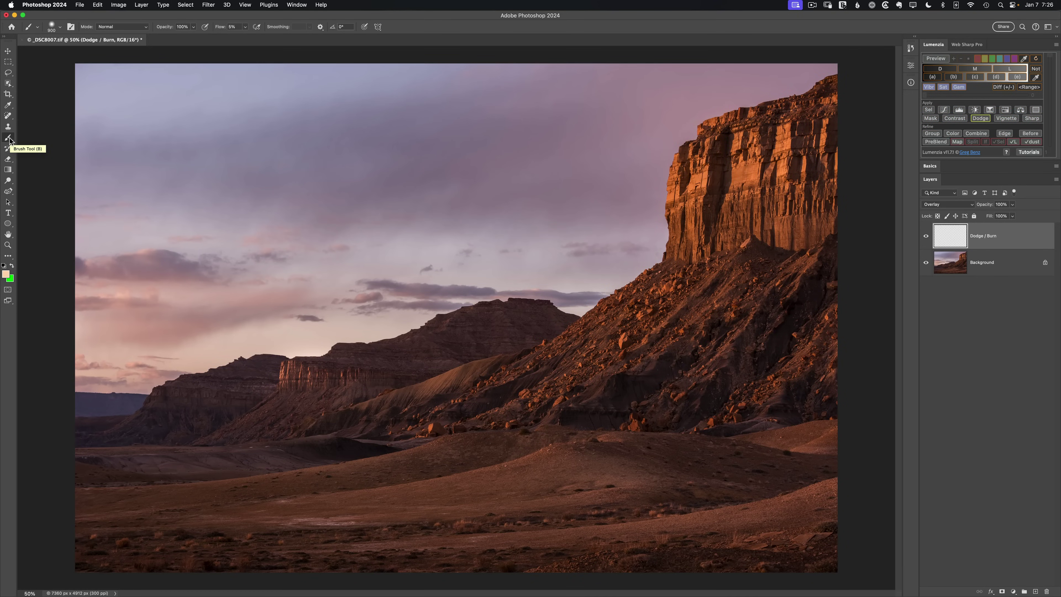
- Show the L luminosity preview and lasso around the cliffs and hills below the sky
left_click(1005, 71)
mouse_move(842, 69)
left_mouse_down()
mouse_move(699, 118)
mouse_move(600, 248)
mouse_move(91, 378)
mouse_move(41, 427)
mouse_move(12, 550)
mouse_move(886, 591)
mouse_move(904, 502)
mouse_move(901, 264)
mouse_move(911, 71)
left_mouse_up()
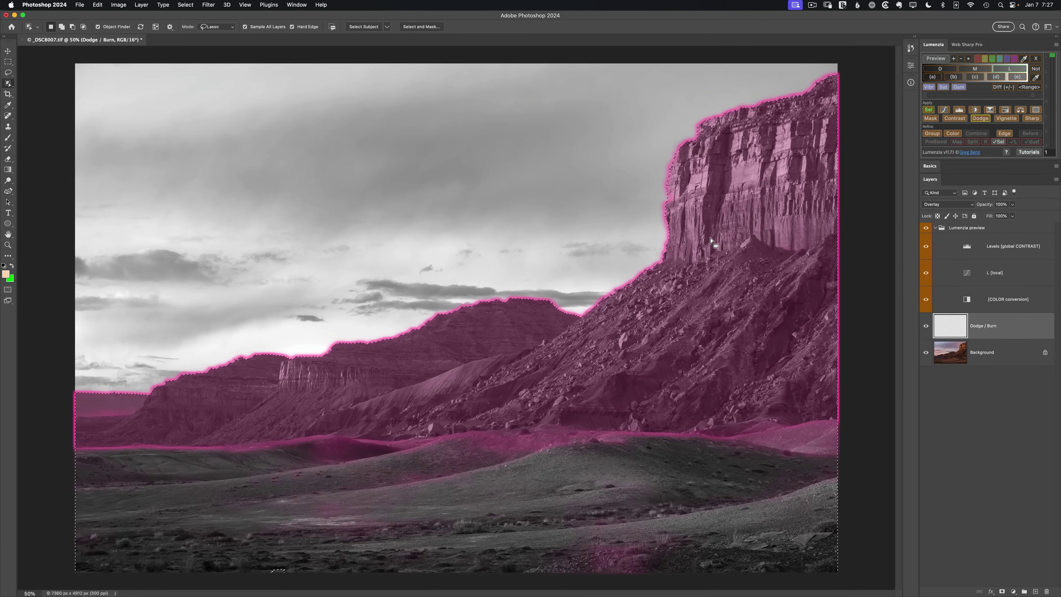
- Step the luminosity preview down to L2, then back up to L1.5
left_click(1045, 71)
left_click(1053, 64)
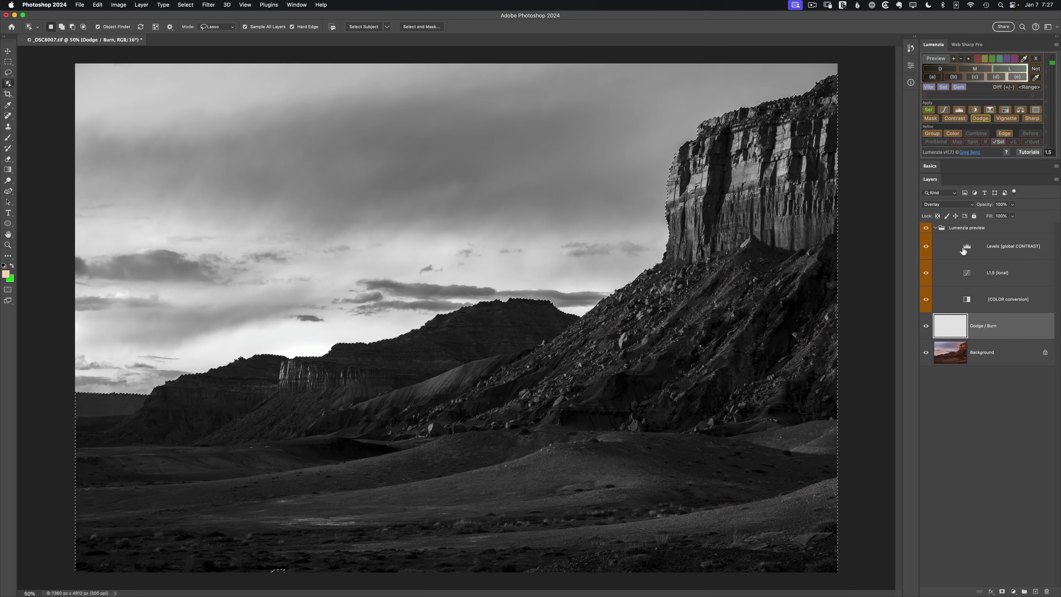
- Tune the preview's Levels white slider and review the orange preview options
double_click(966, 246)
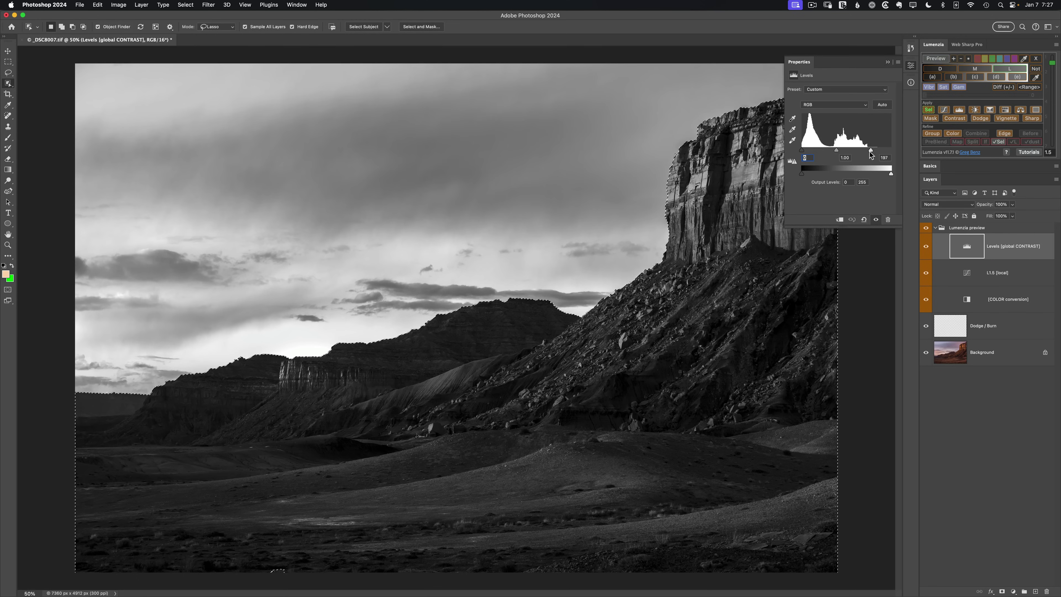
mouse_move(871, 151)
left_mouse_down()
mouse_move(894, 150)
mouse_move(869, 151)
left_mouse_up()
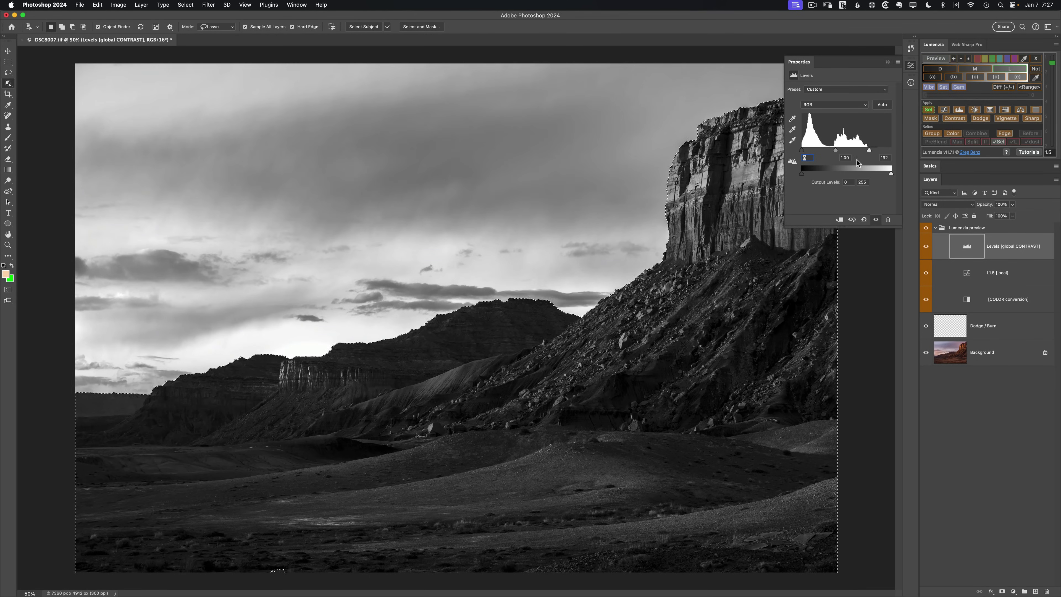
left_click(1055, 46)
left_click(1042, 63)
left_click(932, 260)
- Try the L4 zone with Levels toggled and brightened, then return to L1.5 and collapse Properties
left_click(1053, 102)
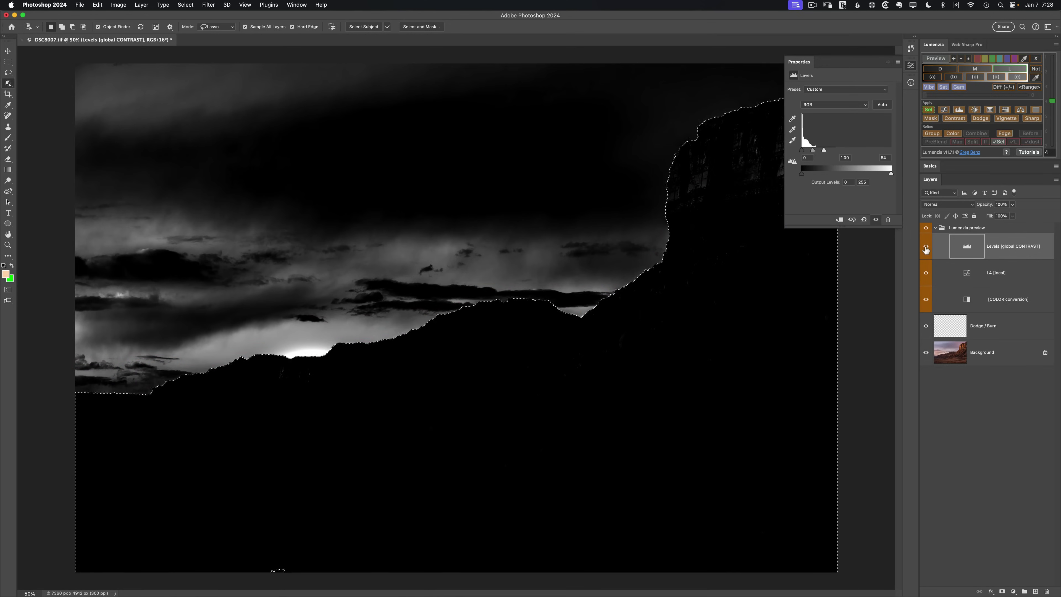
left_click(926, 248)
left_click(926, 247)
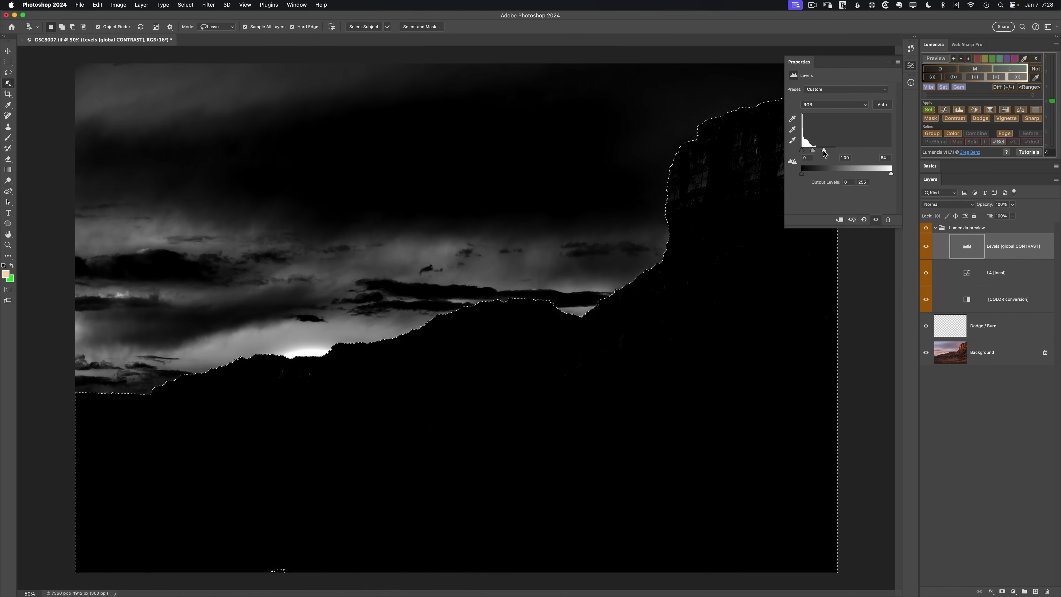
left_click_drag(824, 150, 832, 151)
left_click(926, 246)
left_click(926, 247)
left_click(1053, 67)
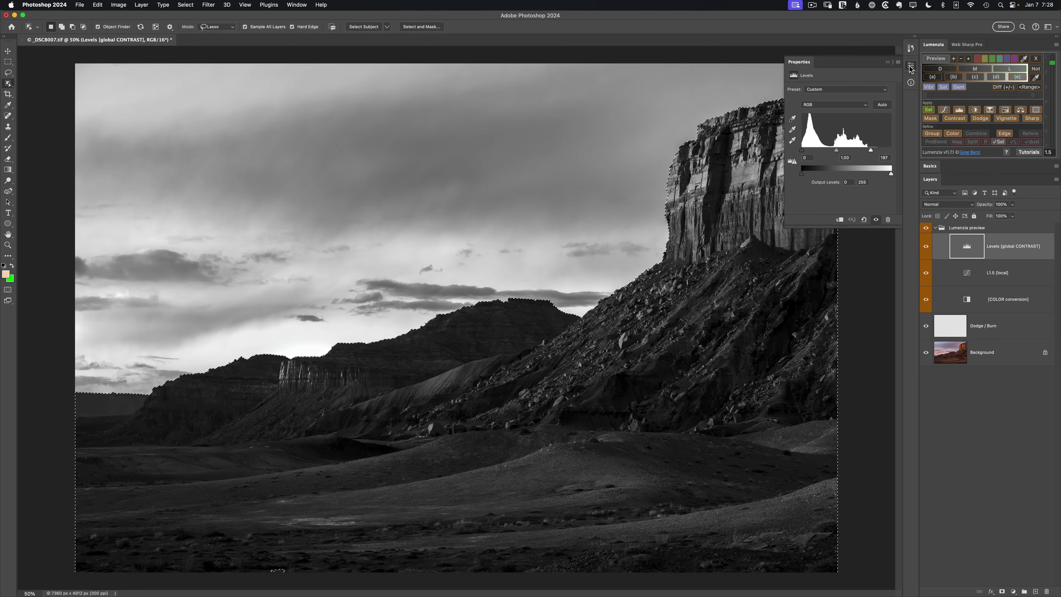
left_click(910, 67)
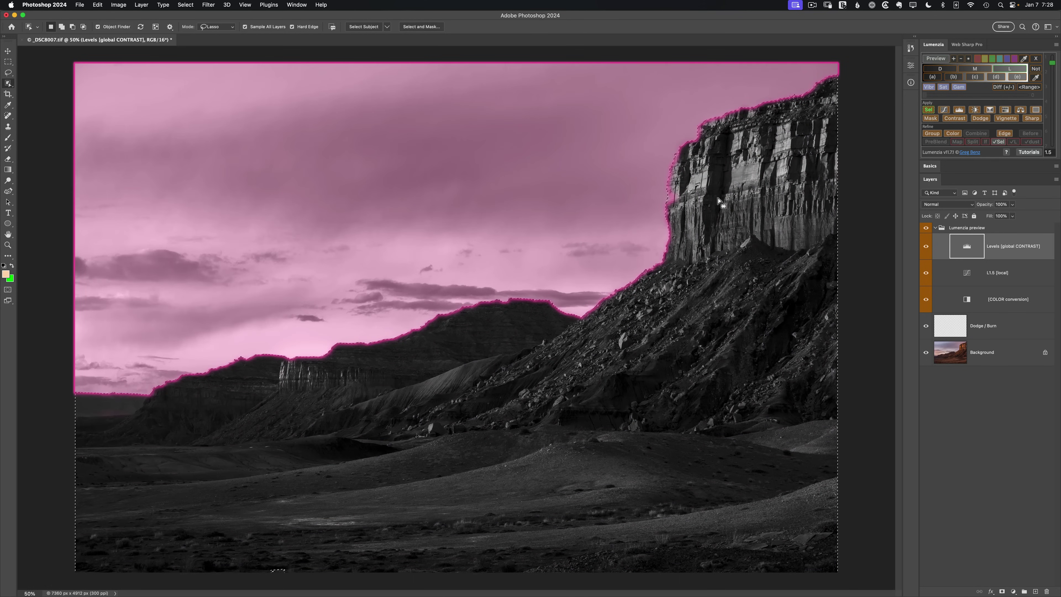
- Load the L1.5 land preview as a selection via Lumenzia's Sel button
left_click(928, 110)
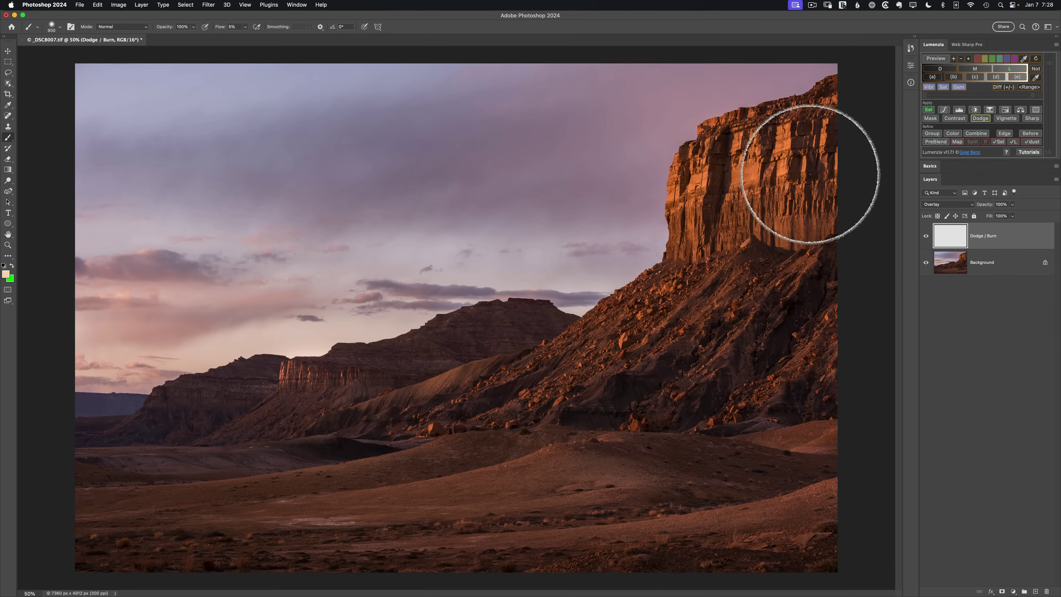
- Dodge the cliff face, distant ridge, far-left clouds and left ridge with shrinking brush sizes
mouse_move(811, 173)
left_mouse_down()
mouse_move(824, 124)
mouse_move(712, 169)
mouse_move(751, 220)
mouse_move(804, 199)
mouse_move(823, 119)
mouse_move(701, 219)
mouse_move(733, 292)
mouse_move(574, 363)
mouse_move(584, 378)
mouse_move(776, 376)
mouse_move(743, 308)
mouse_move(754, 150)
mouse_move(719, 137)
mouse_move(656, 323)
mouse_move(608, 371)
mouse_move(498, 407)
mouse_move(503, 391)
mouse_move(476, 385)
left_mouse_up()
key("bracketleft")
key("bracketleft")
key("bracketleft")
key("bracketleft")
key("bracketleft")
mouse_move(498, 312)
left_mouse_down()
mouse_move(310, 357)
mouse_move(440, 336)
mouse_move(417, 339)
left_mouse_up()
mouse_move(284, 233)
left_mouse_down()
mouse_move(100, 289)
mouse_move(215, 242)
mouse_move(166, 287)
mouse_move(125, 277)
mouse_move(247, 244)
mouse_move(136, 287)
mouse_move(128, 246)
mouse_move(260, 237)
mouse_move(305, 311)
mouse_move(330, 389)
left_mouse_up()
key("bracketleft")
mouse_move(241, 384)
left_mouse_down()
mouse_move(29, 415)
mouse_move(168, 401)
mouse_move(159, 406)
mouse_move(187, 382)
mouse_move(88, 438)
mouse_move(194, 436)
left_mouse_up()
- Dodge the lower ridge and lower slopes, resizing the brush with [ and ]
key("bracketleft")
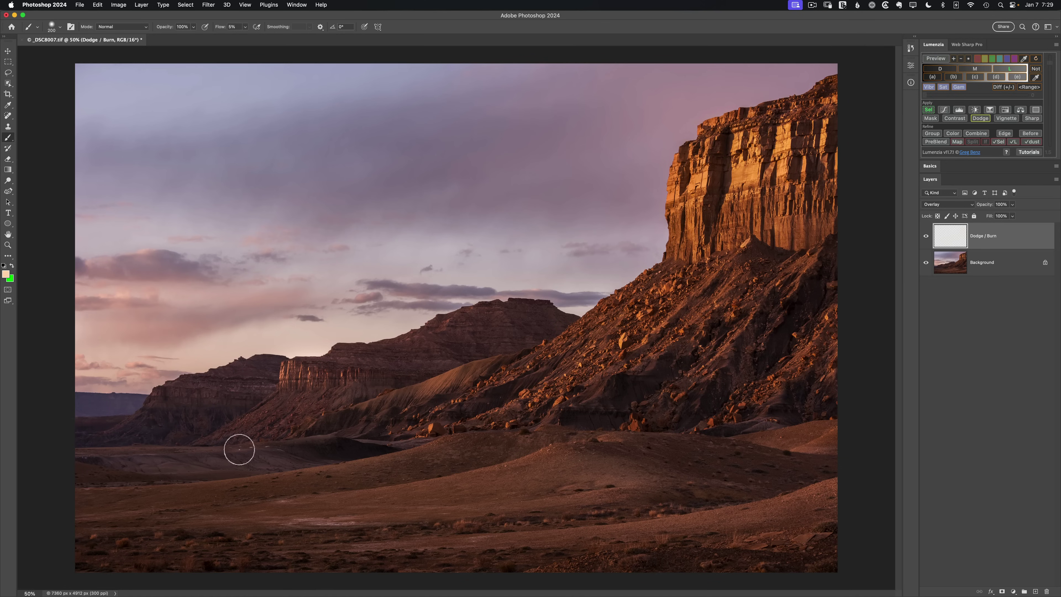
mouse_move(95, 459)
left_mouse_down()
mouse_move(38, 467)
mouse_move(221, 452)
mouse_move(197, 451)
mouse_move(368, 468)
left_mouse_up()
key("bracketright")
mouse_move(445, 454)
left_mouse_down()
mouse_move(173, 498)
mouse_move(443, 440)
mouse_move(227, 491)
left_mouse_up()
key("bracketright")
key("bracketright")
mouse_move(525, 478)
left_mouse_down()
mouse_move(228, 537)
mouse_move(354, 501)
mouse_move(566, 477)
mouse_move(527, 477)
mouse_move(606, 480)
mouse_move(574, 453)
mouse_move(560, 481)
mouse_move(283, 511)
mouse_move(617, 475)
mouse_move(576, 444)
mouse_move(633, 491)
mouse_move(284, 518)
mouse_move(433, 550)
mouse_move(541, 554)
mouse_move(799, 516)
mouse_move(767, 525)
mouse_move(786, 528)
mouse_move(473, 564)
mouse_move(458, 556)
mouse_move(536, 546)
mouse_move(460, 543)
mouse_move(596, 534)
mouse_move(455, 544)
mouse_move(832, 513)
mouse_move(777, 516)
mouse_move(864, 443)
mouse_move(782, 438)
mouse_move(825, 431)
mouse_move(738, 446)
mouse_move(760, 455)
mouse_move(786, 533)
mouse_move(371, 554)
mouse_move(749, 530)
mouse_move(838, 506)
mouse_move(600, 501)
mouse_move(366, 523)
mouse_move(539, 479)
mouse_move(164, 495)
left_mouse_up()
key("bracketleft")
key("bracketleft")
key("bracketleft")
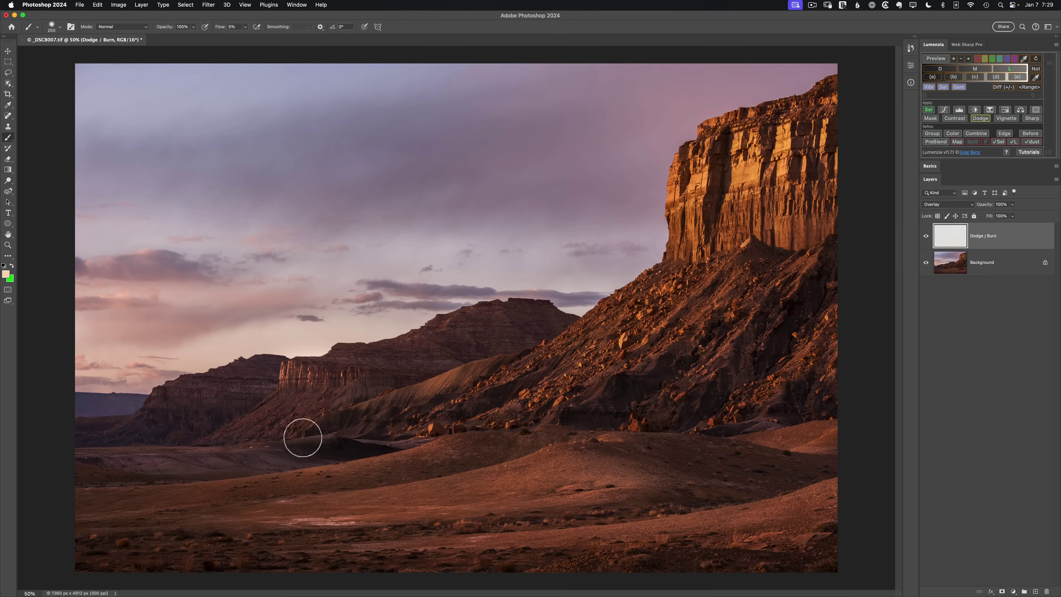
mouse_move(293, 430)
left_mouse_down()
mouse_move(291, 381)
mouse_move(271, 403)
mouse_move(342, 404)
mouse_move(287, 393)
mouse_move(336, 380)
mouse_move(255, 427)
mouse_move(335, 397)
mouse_move(363, 395)
mouse_move(352, 419)
mouse_move(446, 391)
mouse_move(514, 307)
mouse_move(175, 395)
mouse_move(209, 379)
mouse_move(137, 429)
mouse_move(72, 440)
mouse_move(159, 410)
left_mouse_up()
left_click(926, 237)
left_click(926, 236)
left_click(926, 237)
left_click(927, 237)
left_click(928, 238)
left_click(926, 237)
left_click(927, 237)
left_click(926, 237)
left_click(927, 237)
left_click(927, 237)
left_click(981, 121)
left_click(534, 357)
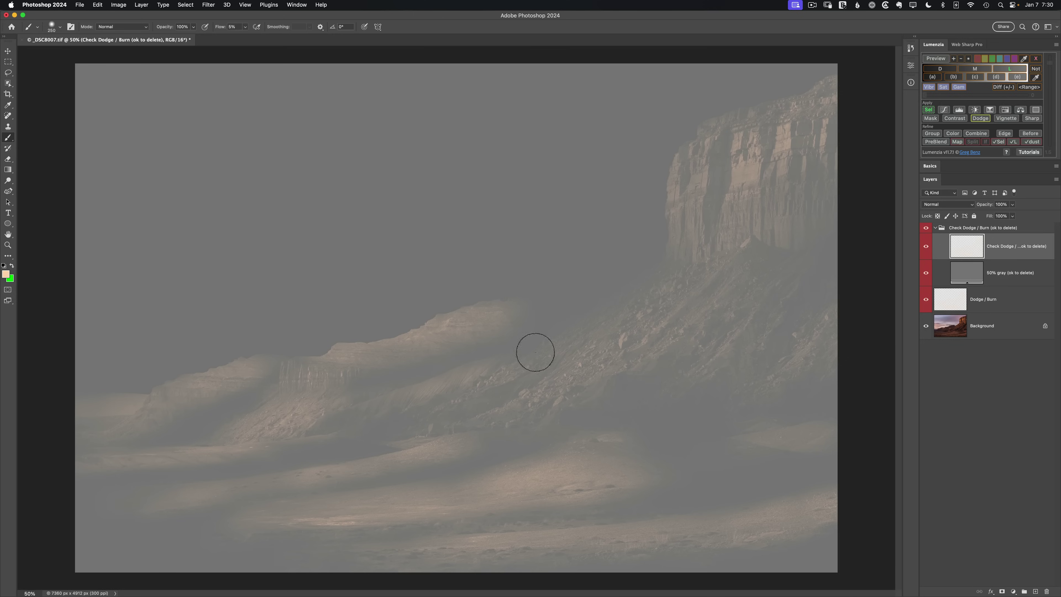
key("z")
left_click_drag(704, 155, 602, 226)
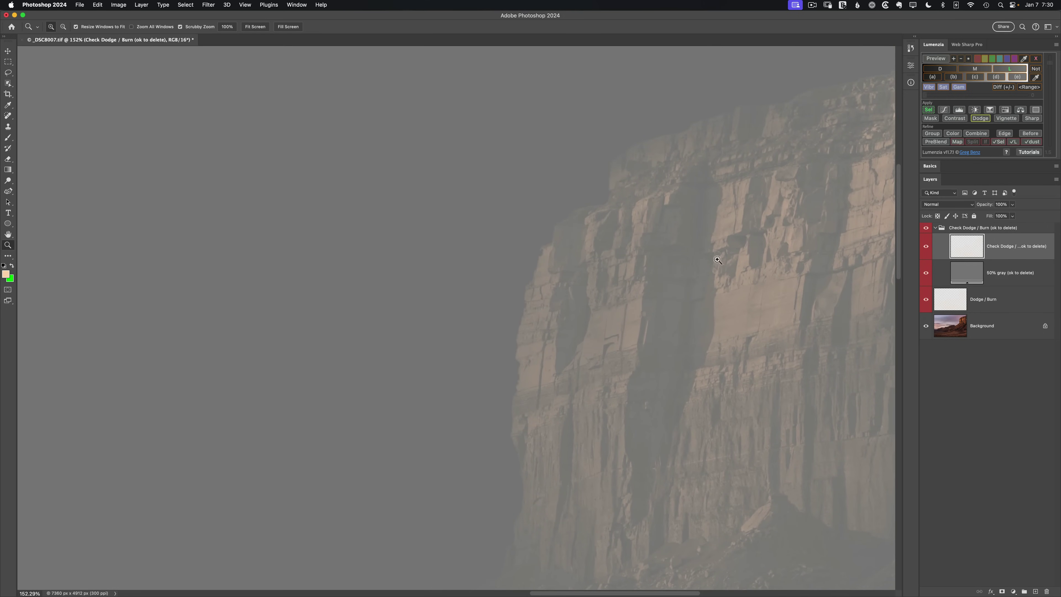
left_click(1037, 59)
key("super+0")
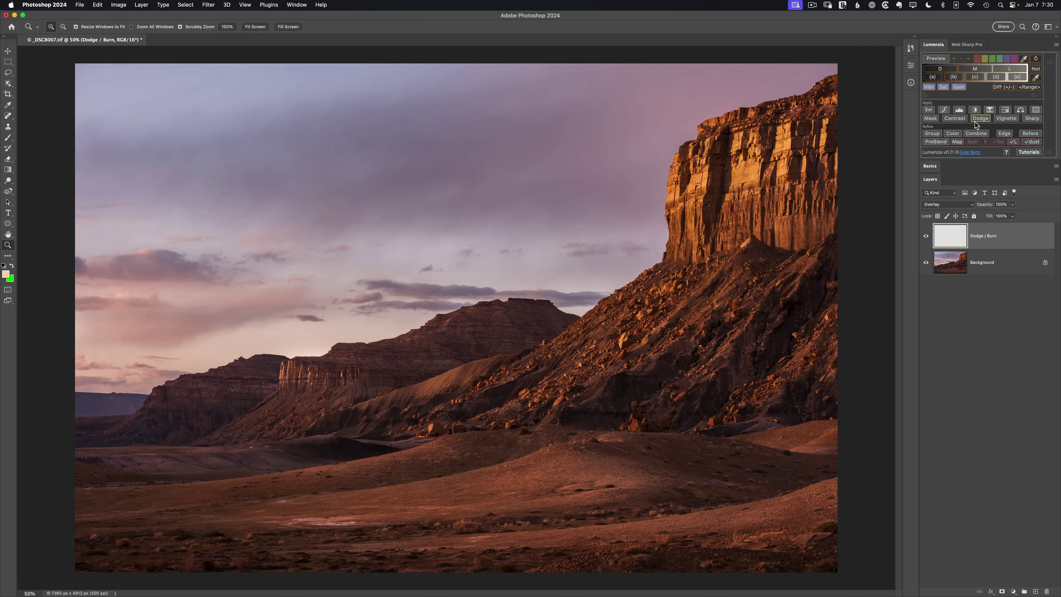
- Add a new Lumenzia Dodge / Burn layer and draw a radial gradient across the left sky
left_click(978, 120)
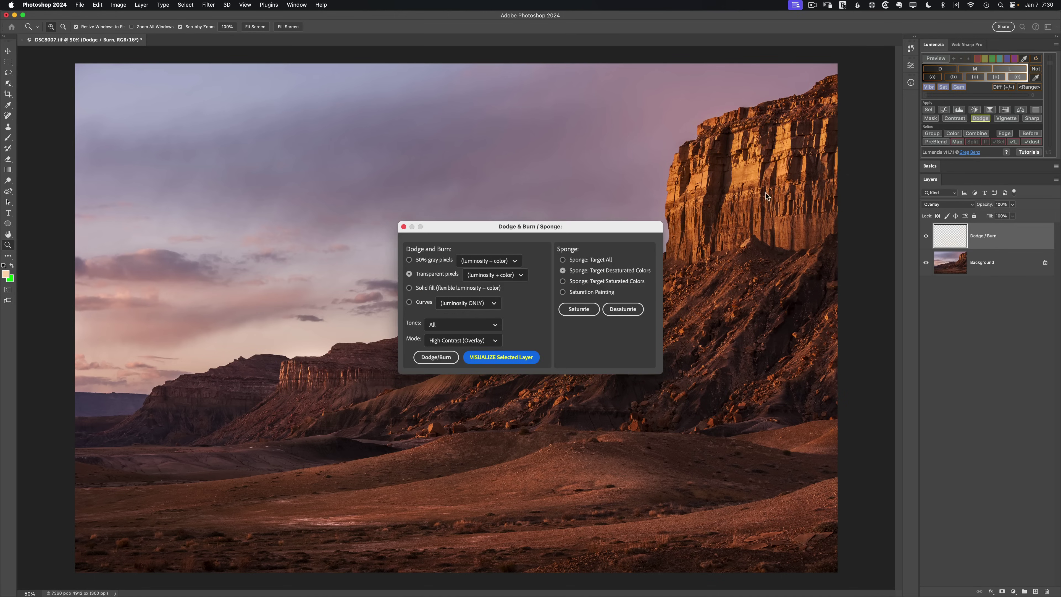
left_click(431, 357)
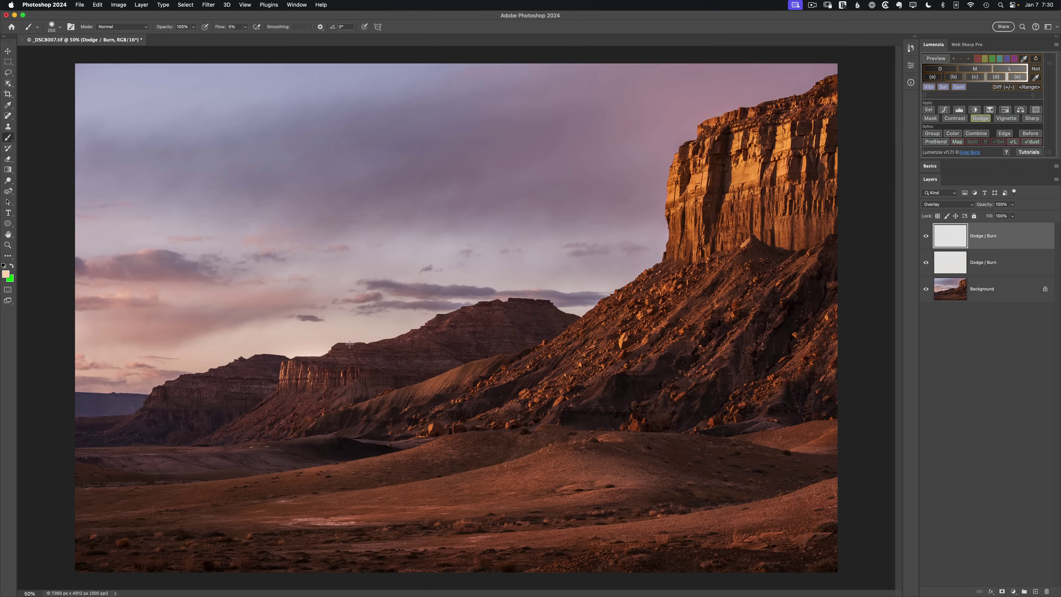
key("g")
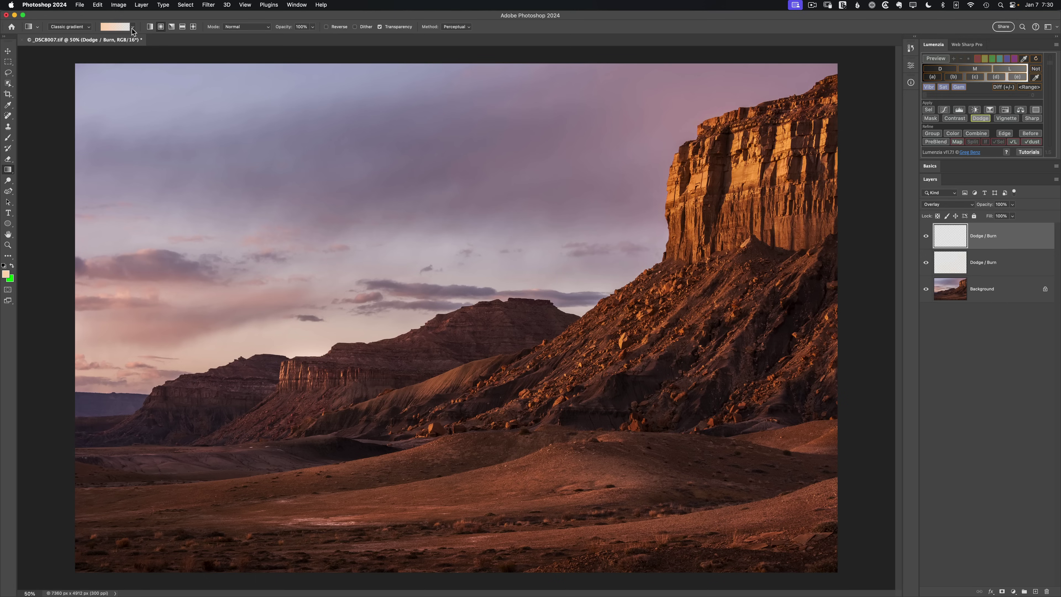
left_click(160, 27)
left_click_drag(77, 292, 399, 297)
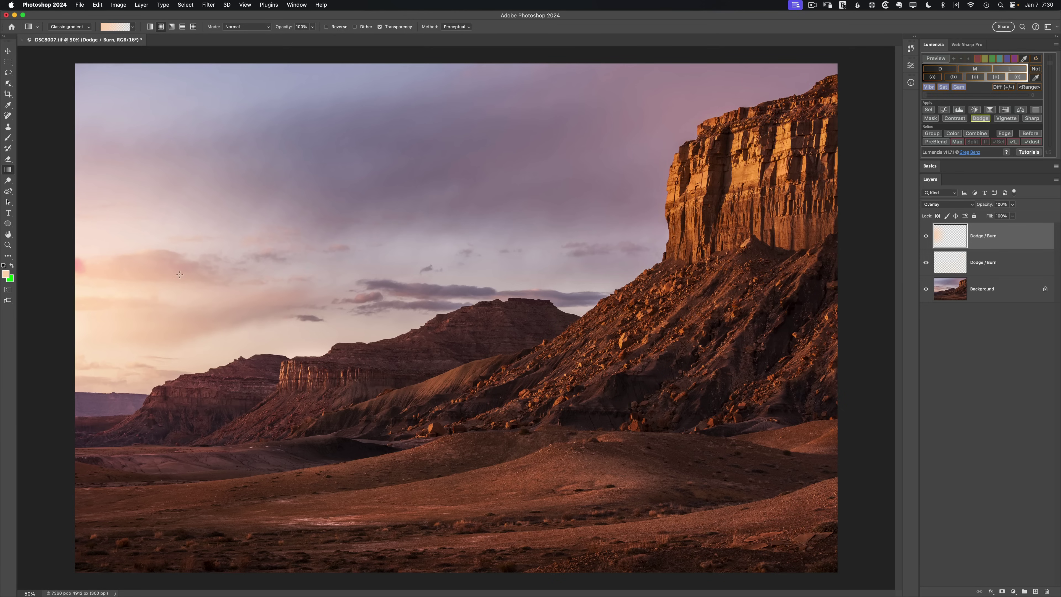
- Undo the first glow and redraw the radial gradient across the left sky
key("super+t")
key("Return")
key("super+z")
left_click_drag(76, 304, 320, 302)
- Flatten the glow vertically and stretch it wide to the right with Free Transform
key("super+t")
left_click_drag(195, 66, 186, 117)
left_click_drag(313, 302, 568, 326)
left_click_drag(304, 313, 297, 333)
key("Return")
- Compare the glow on and off, then lower its layer opacity to 60%
key("g")
left_click(926, 237)
left_click(926, 236)
left_click_drag(982, 205, 966, 209)
- Toggle the existing glow layer on and off to compare
left_click(926, 236)
left_click(925, 237)
left_click(926, 237)
left_click(926, 237)
- Add a Soft Light Dodge / Burn layer and draw a warm gradient glow across the left sky
left_click(978, 117)
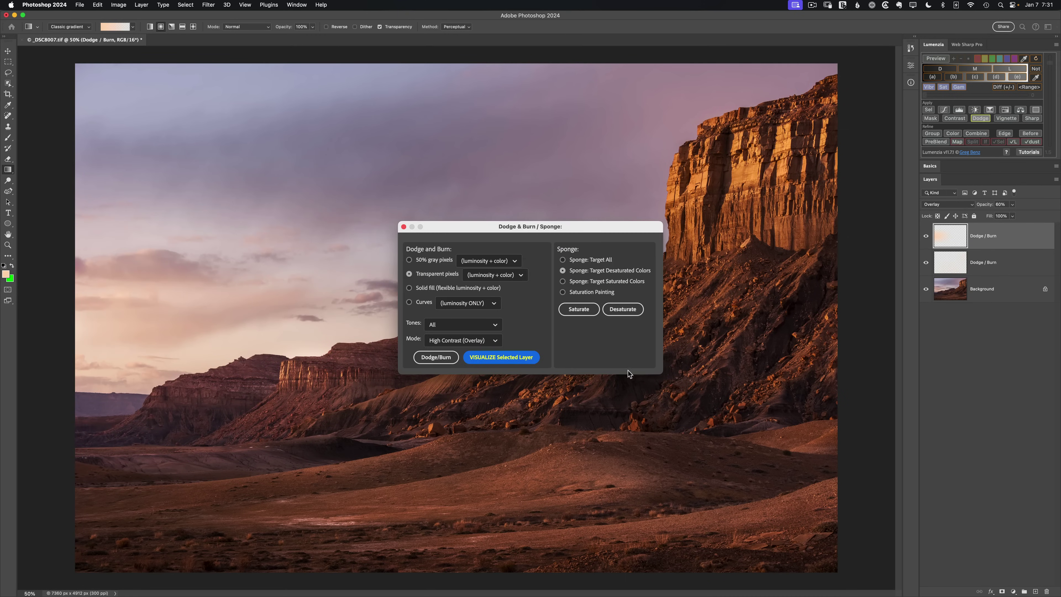
left_click(486, 343)
left_click(479, 356)
left_click(437, 357)
mouse_move(78, 306)
left_mouse_down()
mouse_move(383, 309)
mouse_move(359, 308)
mouse_move(608, 333)
left_mouse_up()
key("super+t")
key("Return")
- Toggle the new Soft Light glow on and off to compare, leaving it visible
left_click(926, 238)
left_click(925, 238)
left_click(926, 237)
left_click(926, 237)
left_click(926, 237)
left_click(925, 237)
- Limit the top glow layer to the L1 zone, undoing and redoing to compare
left_click(1009, 69)
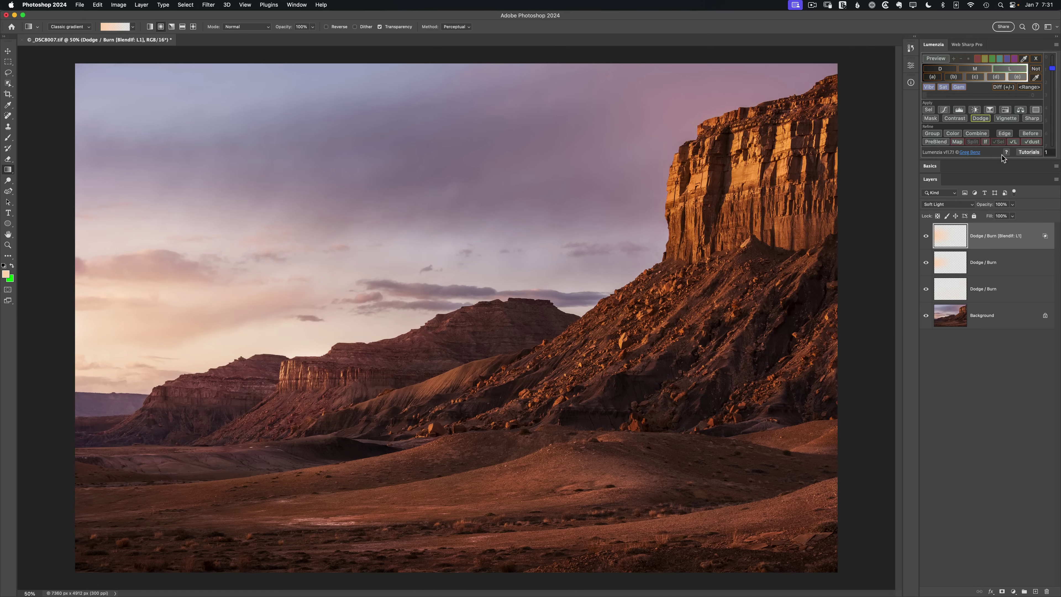
key("super+z")
key("super+shift+z")
key("super+z")
key("super+shift+z")
key("super+z")
key("super+shift+z")
- Toggle the top glow layer to compare, then lasso an outline around the sky area
left_click(927, 237)
left_click(927, 238)
left_click(927, 237)
left_click(926, 237)
left_click(927, 237)
left_click(926, 237)
left_click(927, 237)
left_click(926, 237)
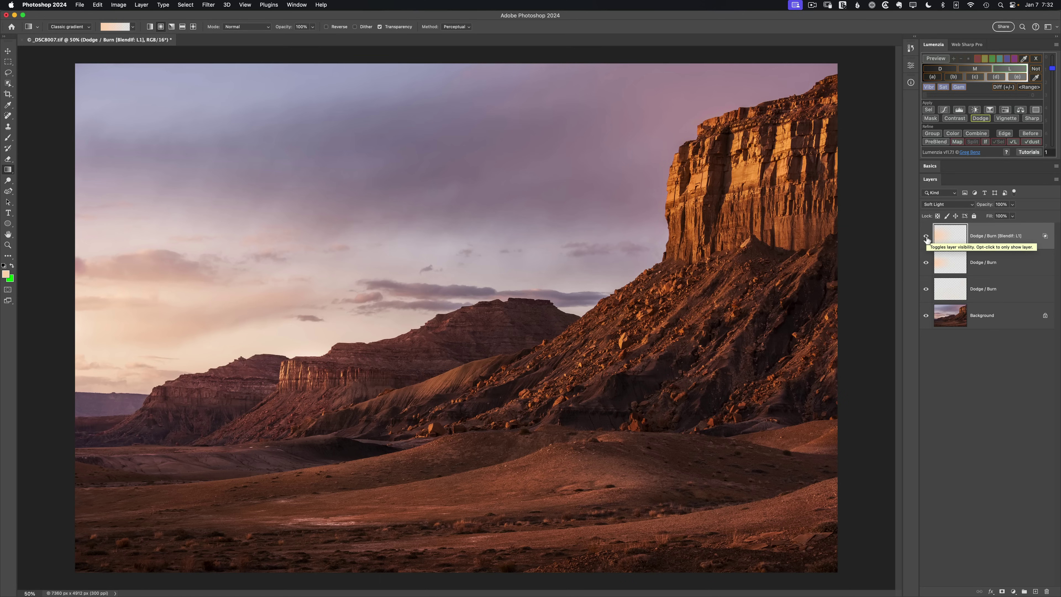
key("l")
mouse_move(71, 112)
left_mouse_down()
mouse_move(636, 105)
mouse_move(764, 121)
mouse_move(873, 176)
mouse_move(864, 316)
mouse_move(821, 413)
mouse_move(746, 480)
mouse_move(651, 510)
mouse_move(90, 506)
mouse_move(34, 457)
left_mouse_up()
- Add a Lumenzia Vignette from the outlined area and compare the original against all edits
left_click(1006, 117)
left_click(926, 342, "alt")
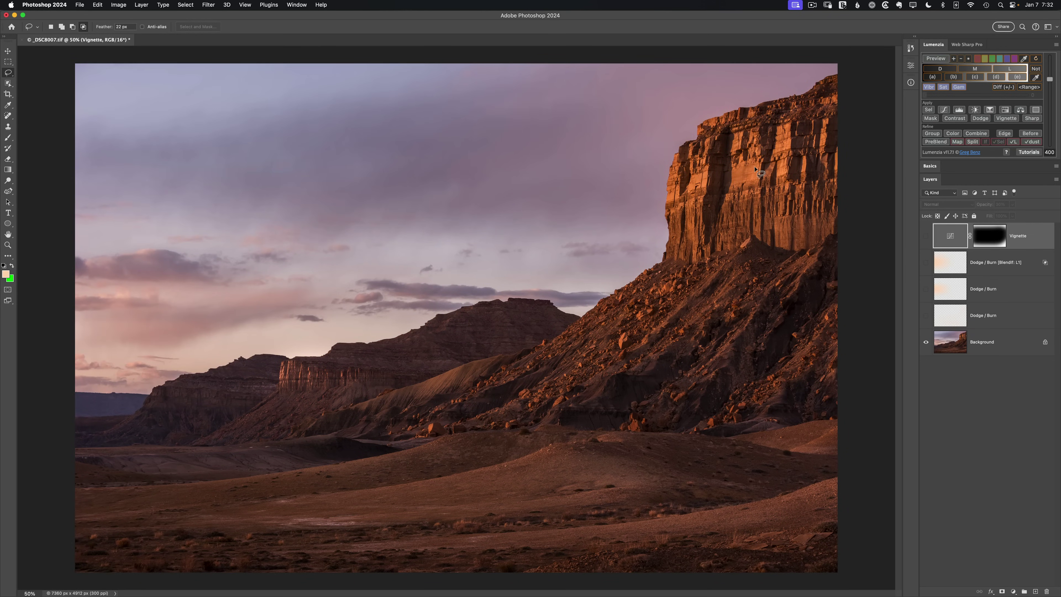
left_click(926, 341, "alt")
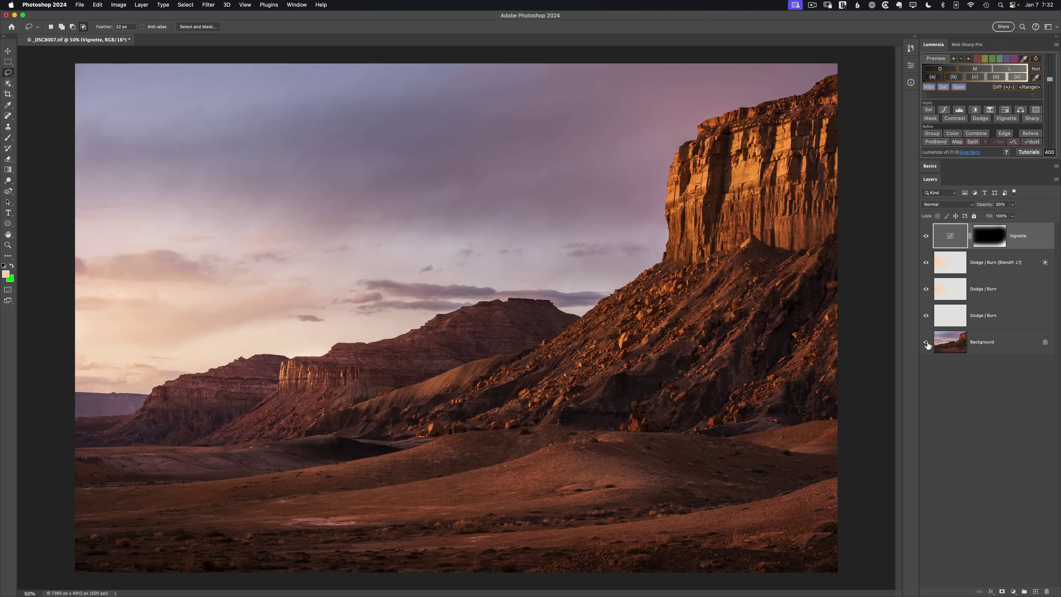
left_click(927, 342, "alt")
left_click(926, 342, "alt")
- Zoom out to compare the original and edited photo, then return to 50% zoom
key("super+minus")
left_click(927, 342, "alt")
left_click(926, 342, "alt")
left_click(926, 342, "alt")
left_click(926, 341, "alt")
left_click(926, 342, "alt")
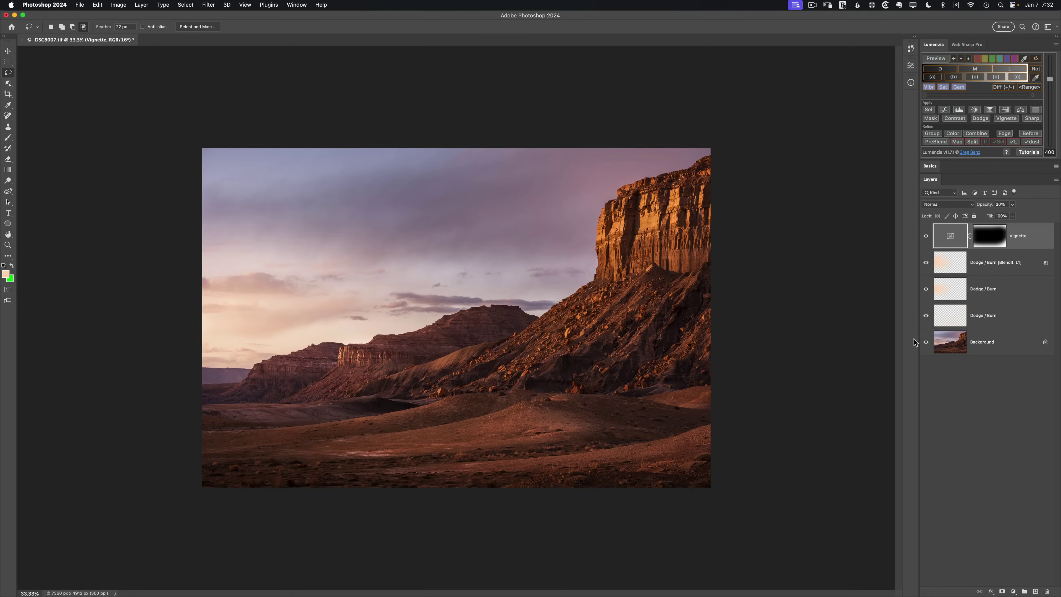
key("super+equal")
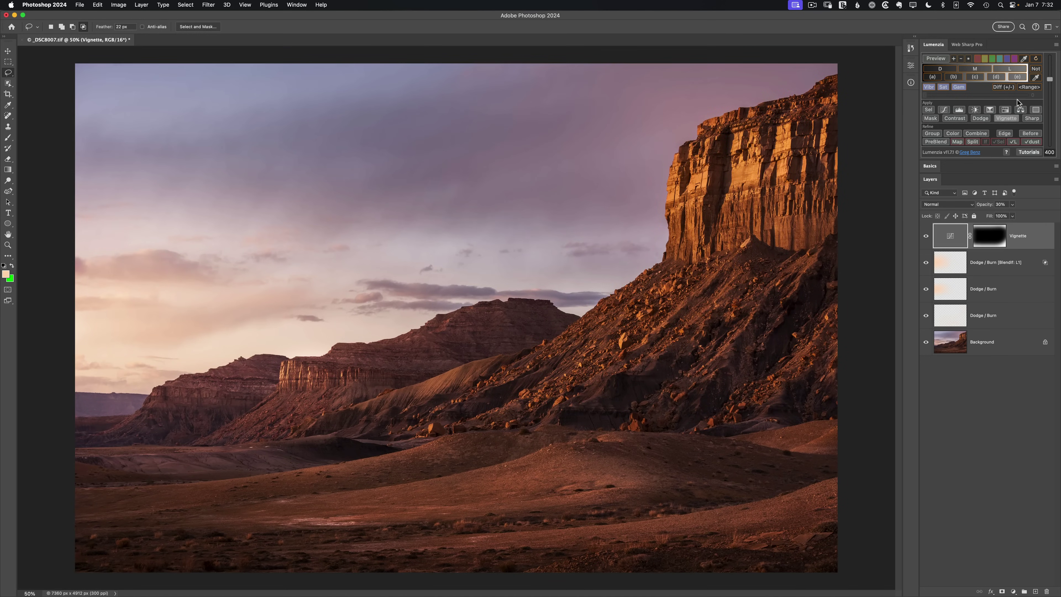
left_click(1055, 45)
- Set Orange preview options to default to Quick selection, then create a D1 darks preview
left_click(988, 63)
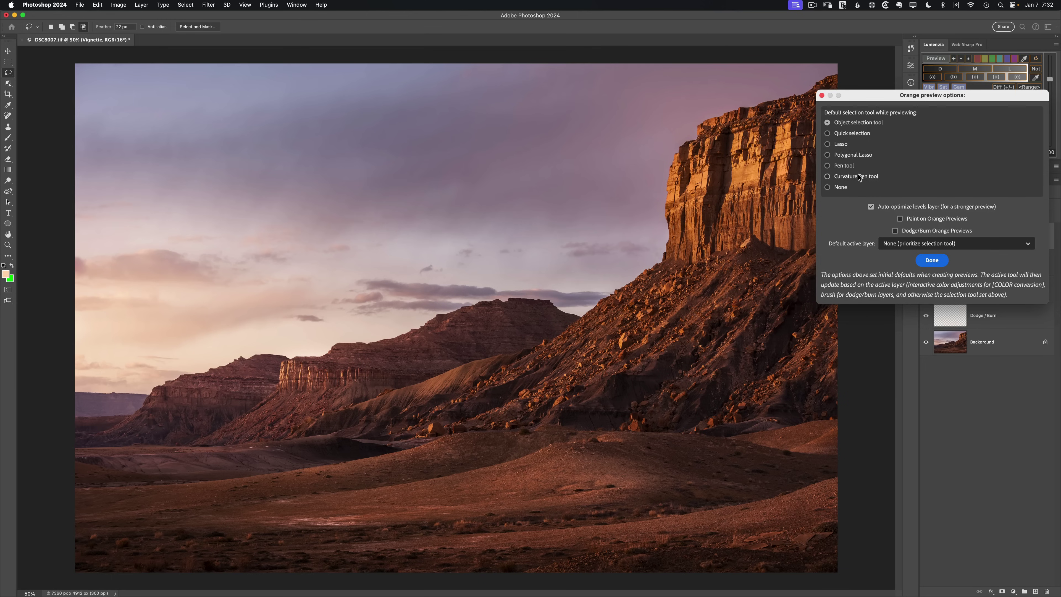
left_click(838, 134)
left_click(926, 262)
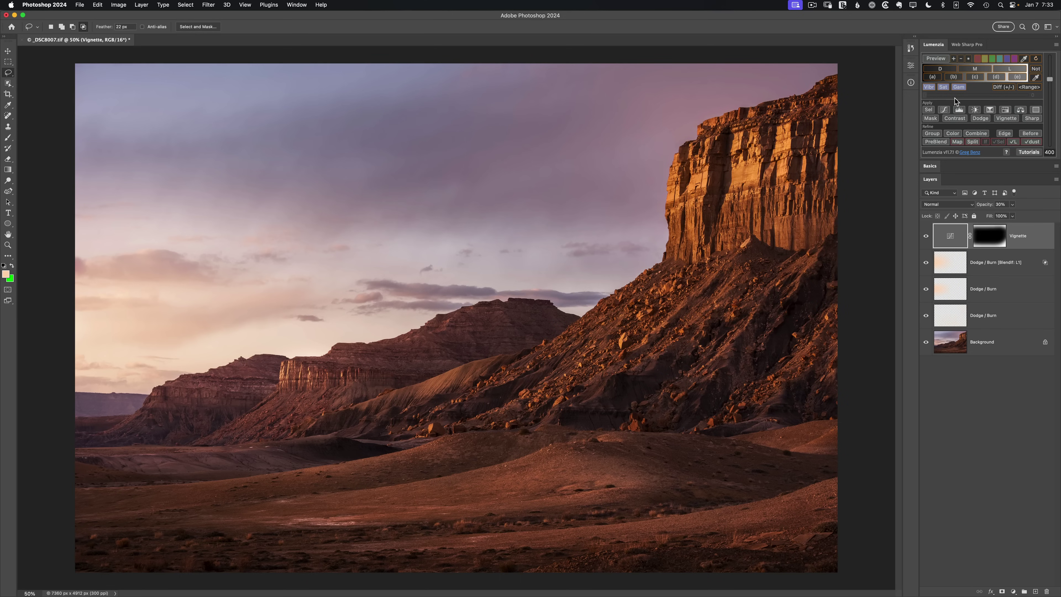
left_click(941, 70)
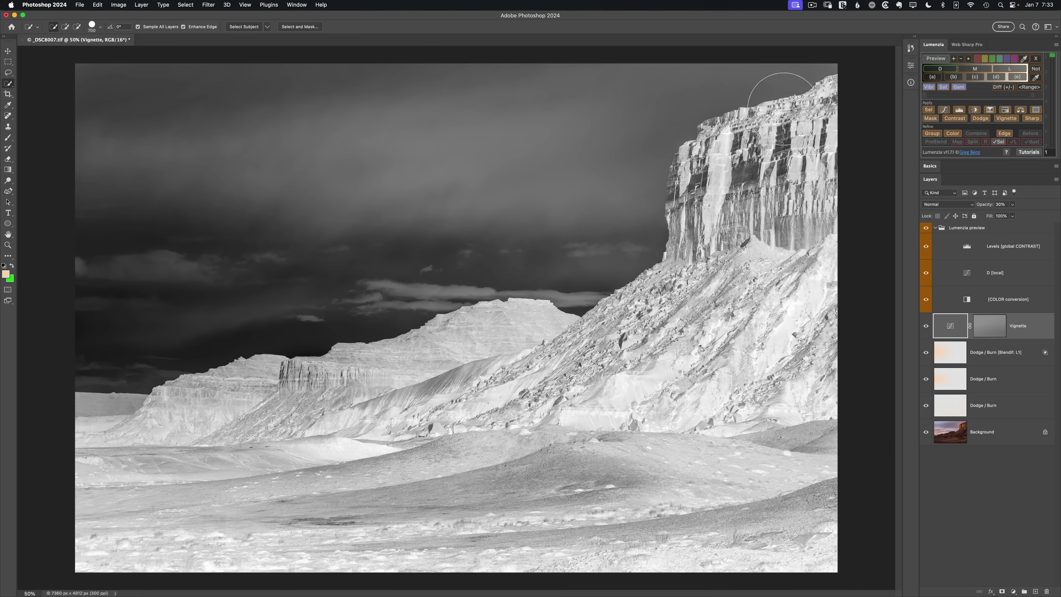
- Quick-select the upper cliff face, deselect it, and delete the Lumenzia preview group
mouse_move(717, 270)
left_mouse_down()
mouse_move(753, 216)
mouse_move(736, 270)
mouse_move(544, 434)
mouse_move(268, 439)
left_mouse_up()
left_click_drag(694, 218, 724, 231)
key("super+d")
left_click(1037, 59)
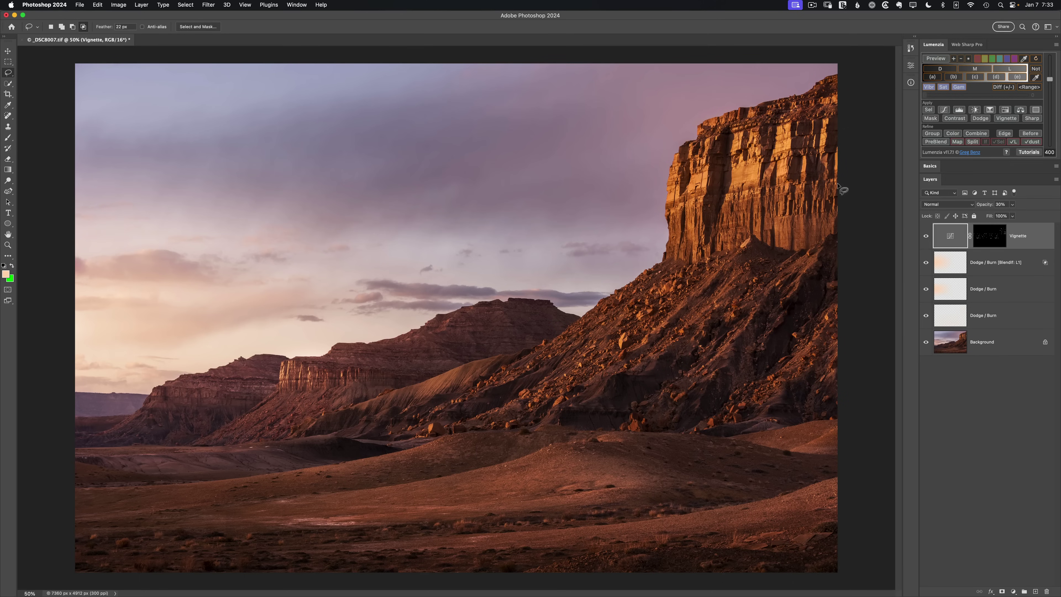
- Enable Paint on Orange Previews in Lumenzia's Orange preview options and confirm with Done
left_click(1056, 45)
left_click(1028, 66)
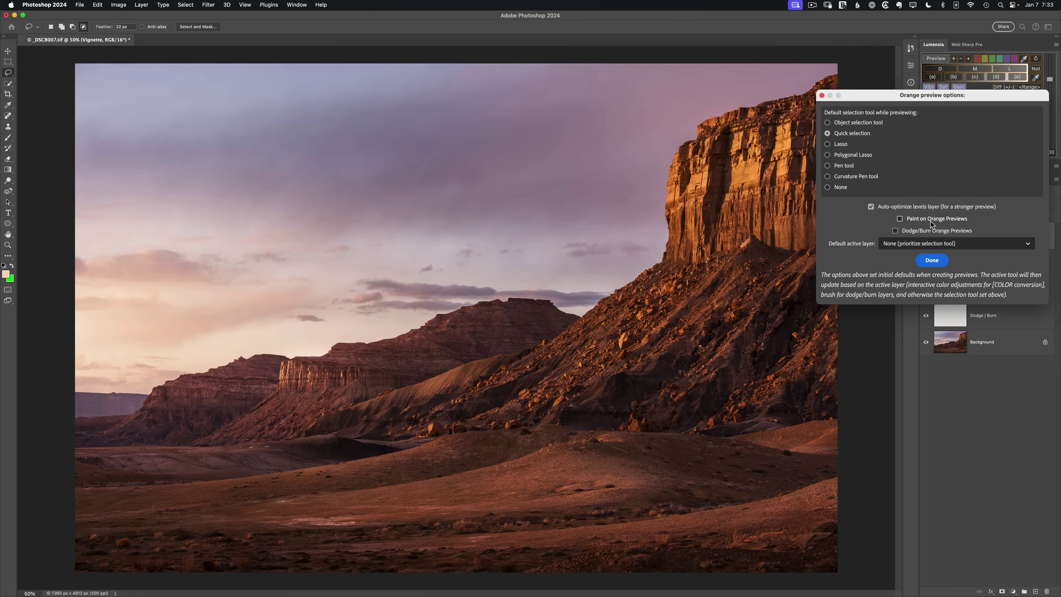
left_click(900, 219)
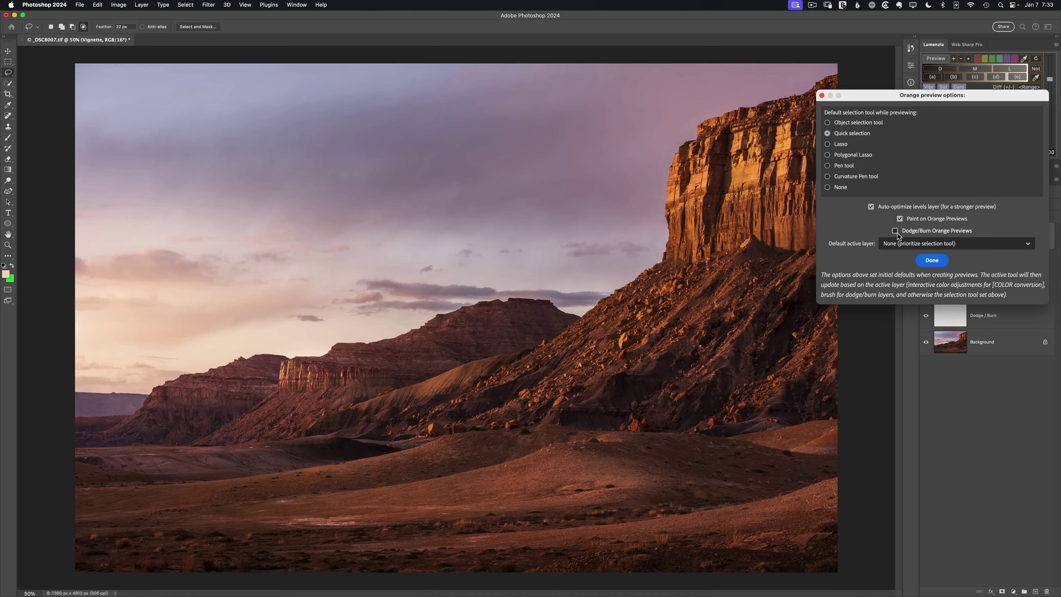
left_click(932, 260)
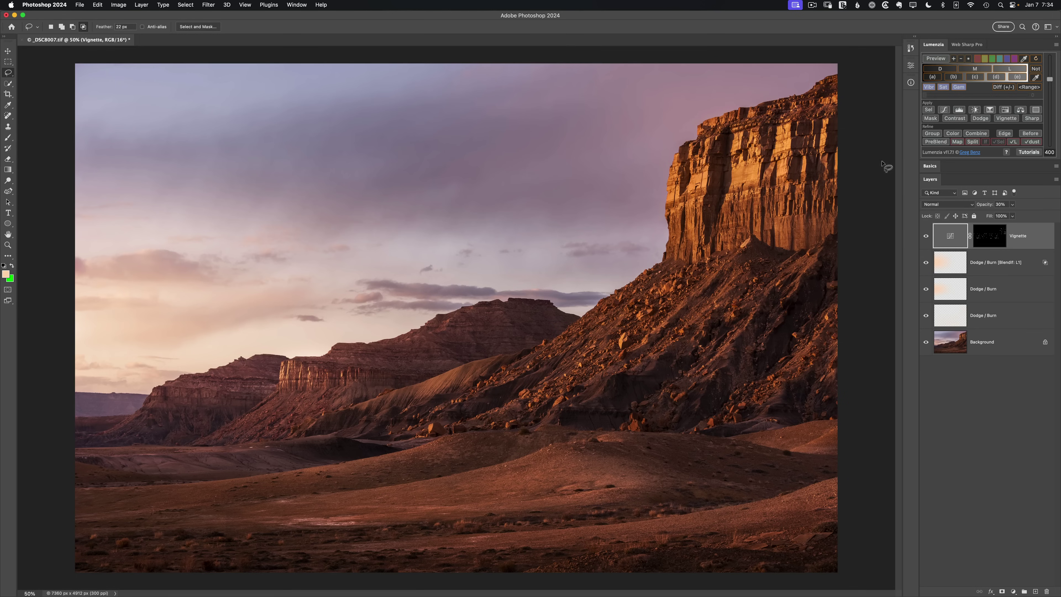
- Create a Lumenzia L preview, set its local level to 2.25, then back to 1.75
left_click(1007, 69)
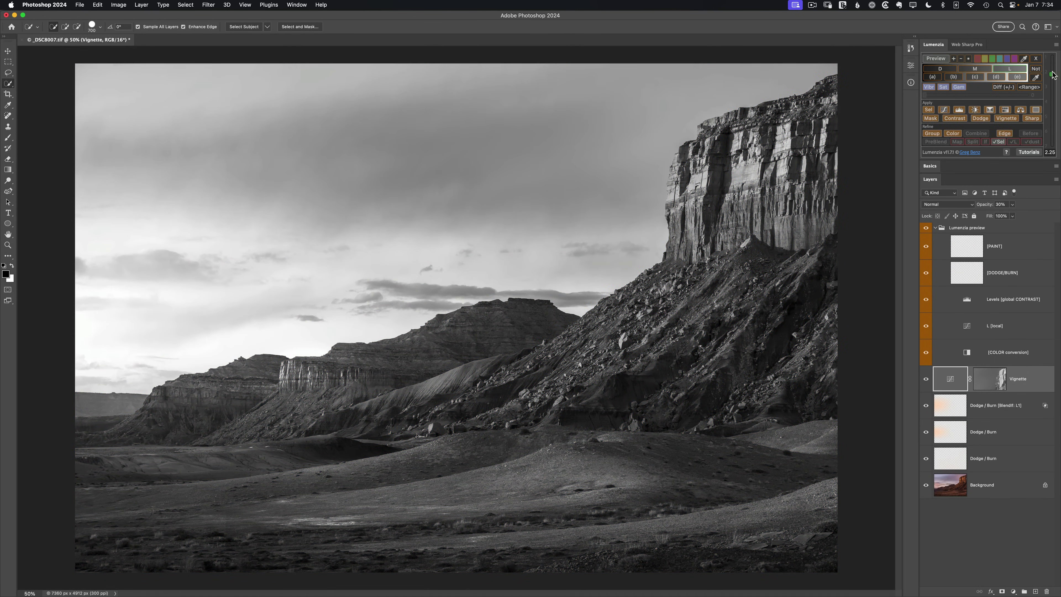
left_click(1053, 74)
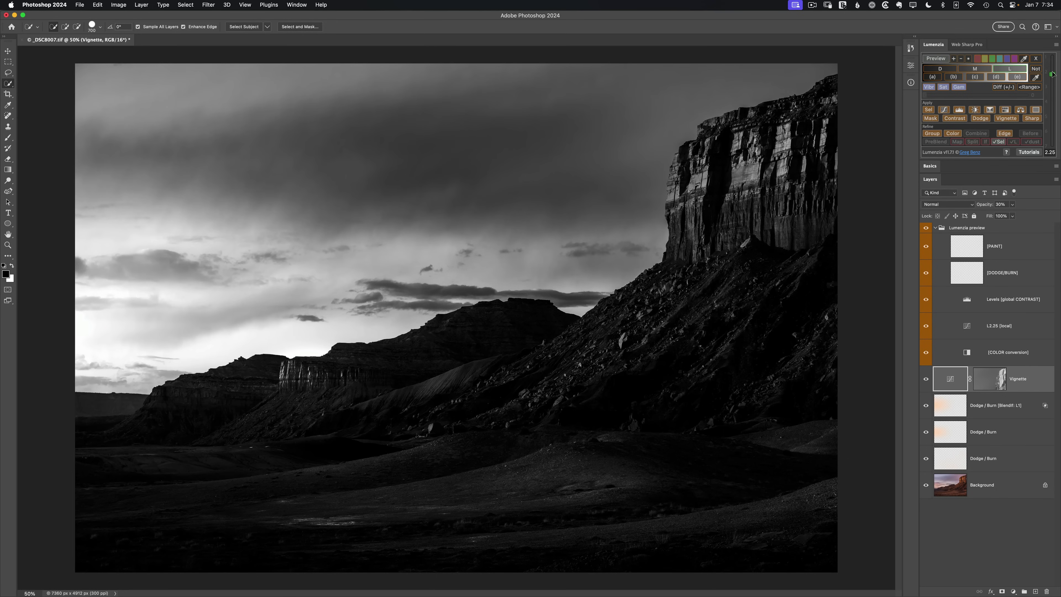
left_click(1053, 67)
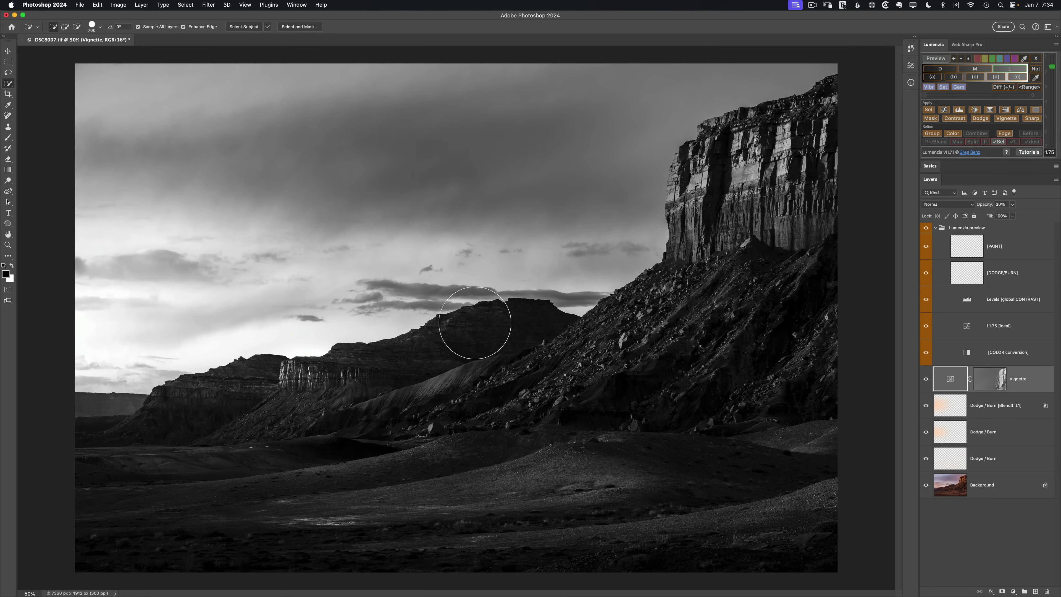
- On the [DODGE/BURN] layer, burn the lower mesa with a 600 px black brush and compare
left_click(970, 277)
key("b")
key("bracketright")
key("bracketright")
key("bracketright")
key("bracketright")
mouse_move(353, 376)
left_mouse_down()
mouse_move(526, 344)
mouse_move(402, 360)
mouse_move(458, 339)
mouse_move(436, 339)
mouse_move(398, 356)
mouse_move(474, 337)
mouse_move(439, 325)
mouse_move(332, 367)
mouse_move(439, 351)
mouse_move(485, 326)
mouse_move(342, 368)
mouse_move(492, 382)
left_mouse_up()
left_click(925, 273)
left_click(925, 274)
left_click(925, 274)
left_click(925, 274)
left_click(925, 274)
left_click(926, 274)
- Dodge the clouds above the mesa brighter with a 400 px white brush
key("x")
key("bracketleft")
key("bracketleft")
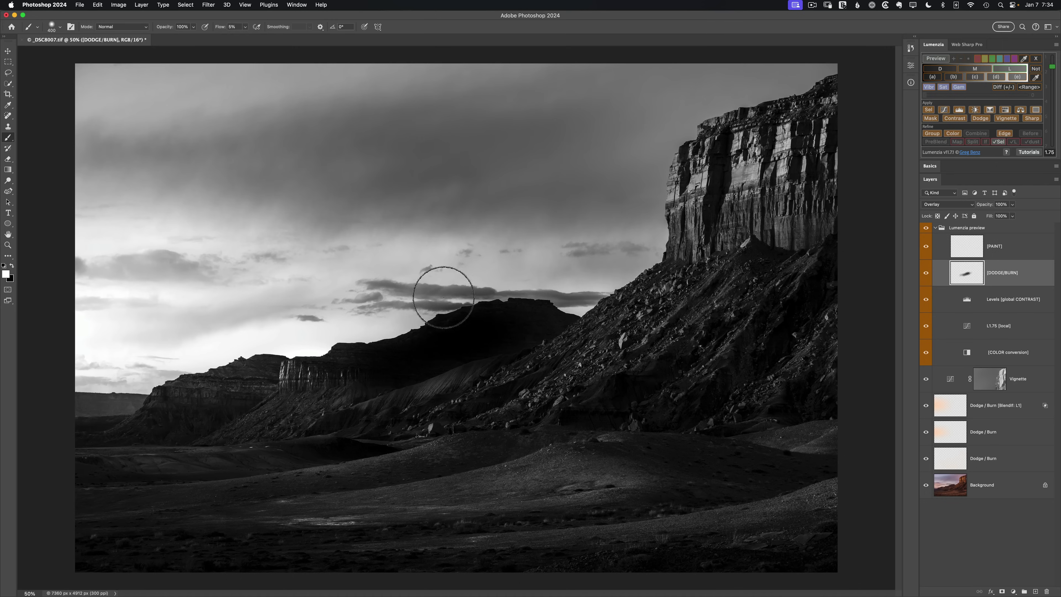
mouse_move(444, 298)
left_mouse_down()
mouse_move(350, 315)
mouse_move(374, 299)
mouse_move(560, 281)
mouse_move(345, 309)
mouse_move(373, 301)
mouse_move(533, 335)
mouse_move(597, 315)
mouse_move(561, 346)
mouse_move(584, 359)
mouse_move(566, 364)
mouse_move(398, 308)
left_mouse_up()
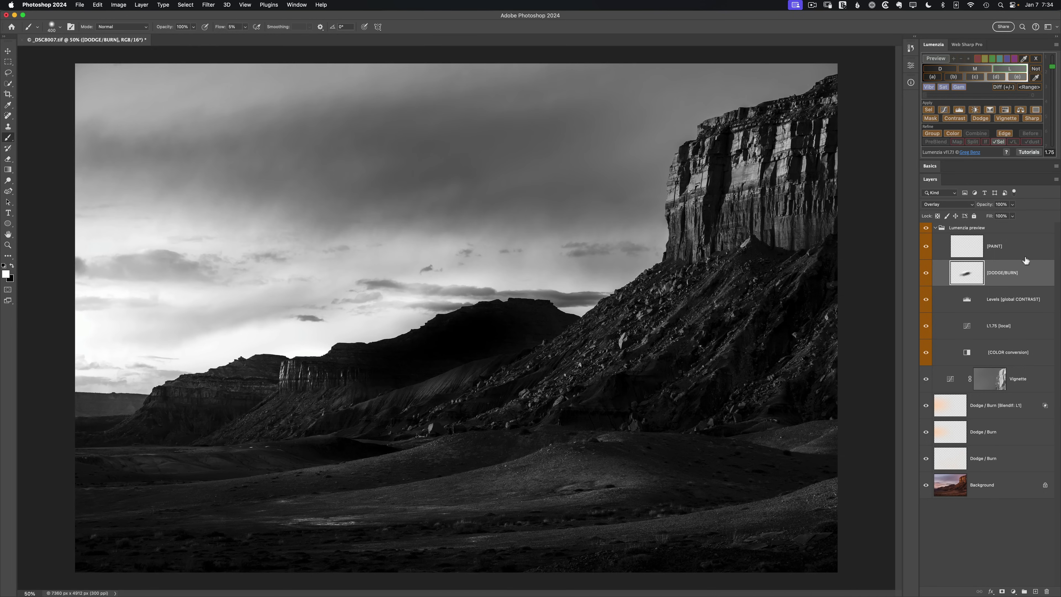
- On the [PAINT] layer, brush black at 10% flow over the foreground and lower slopes
left_click(972, 254)
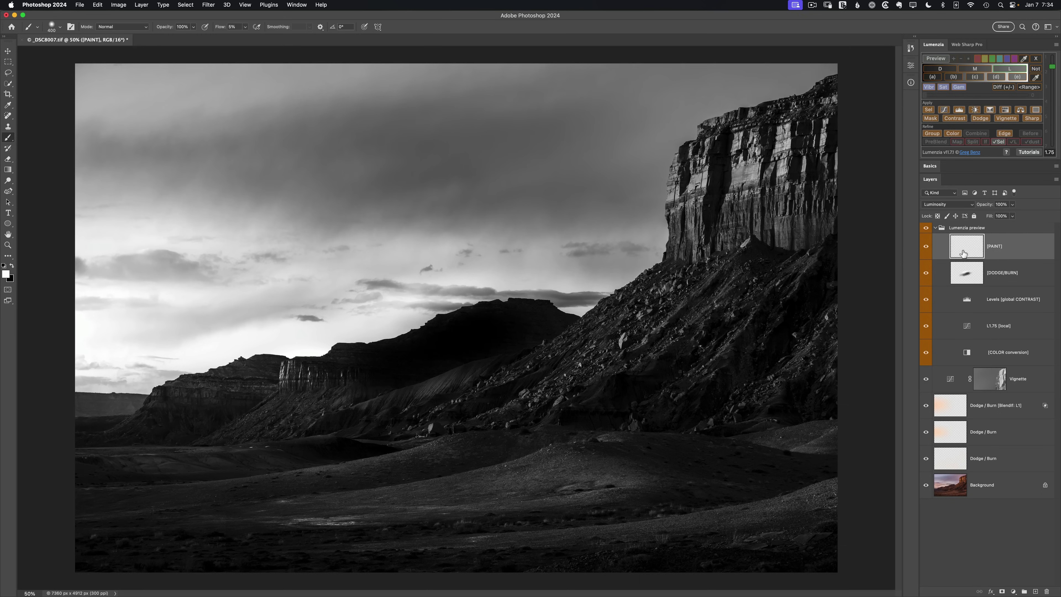
left_click(12, 266)
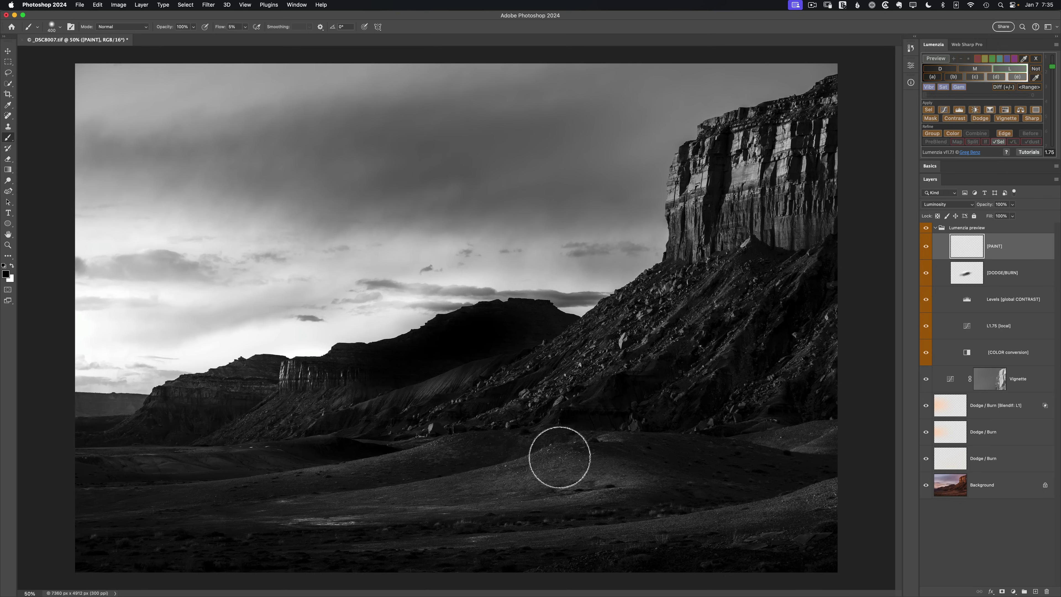
mouse_move(560, 456)
left_mouse_down()
mouse_move(424, 491)
mouse_move(661, 439)
mouse_move(637, 474)
left_mouse_up()
left_click_drag(220, 26, 231, 28)
mouse_move(612, 497)
left_mouse_down()
mouse_move(411, 499)
mouse_move(382, 484)
mouse_move(402, 451)
mouse_move(391, 410)
mouse_move(407, 423)
left_mouse_up()
- Hide the [PAINT] and [DODGE/BURN] layers and select the [COLOR conversion] adjustment
left_click(926, 246)
left_click(926, 272)
left_click(966, 353)
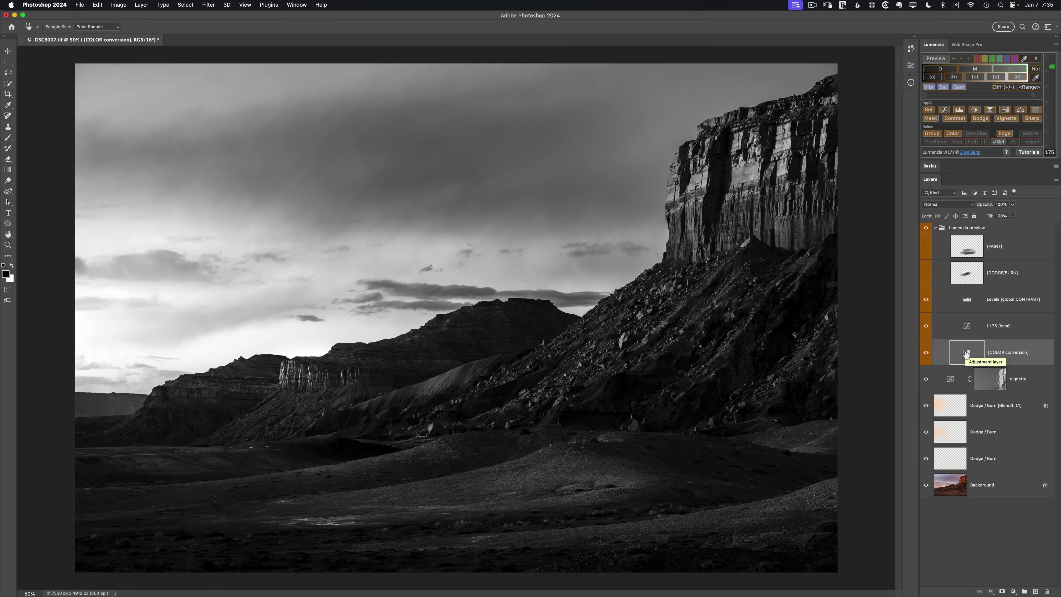
- Darken the sky in the colour conversion, then hide the preview group to view colour
left_click_drag(533, 149, 499, 156)
left_click_drag(746, 175, 772, 173)
left_click_drag(295, 87, 225, 93)
left_click(925, 228)
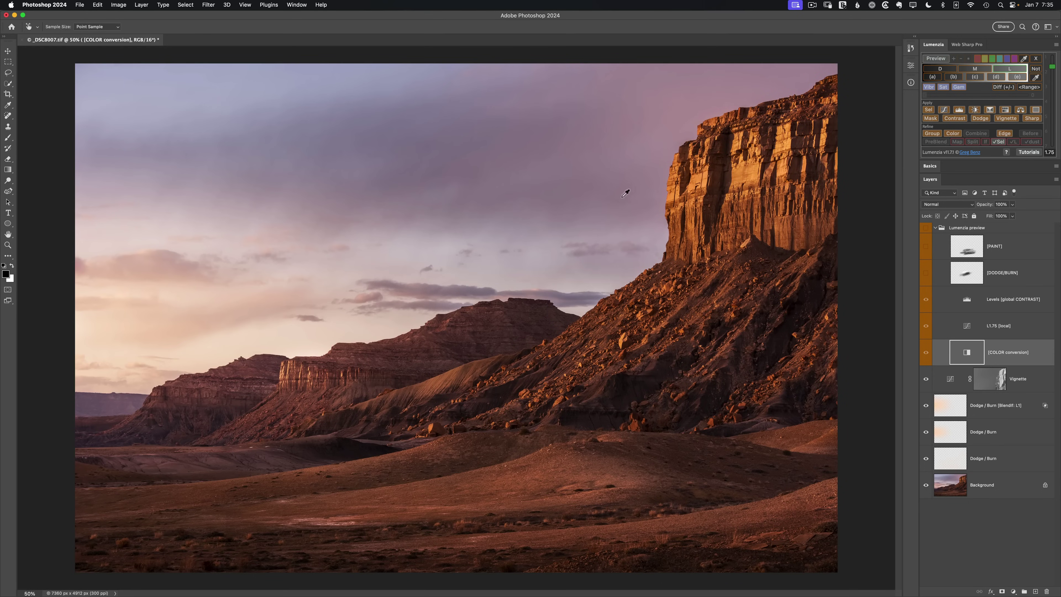
- Show the Lumenzia preview again and open [COLOR conversion] settings with on-image adjustment enabled
left_click(926, 228)
key("b")
double_click(966, 354)
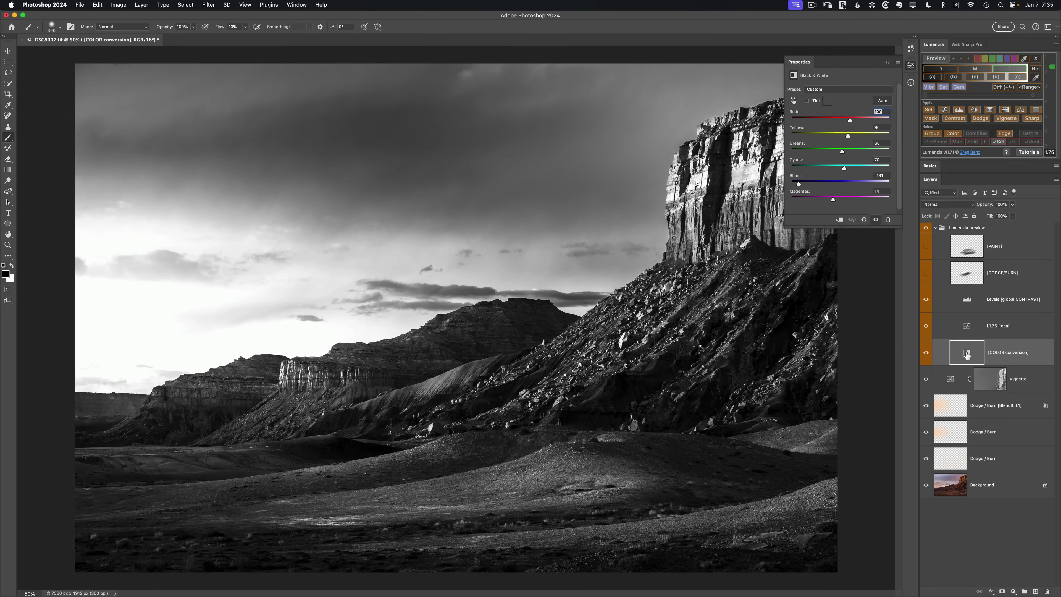
left_click(793, 101)
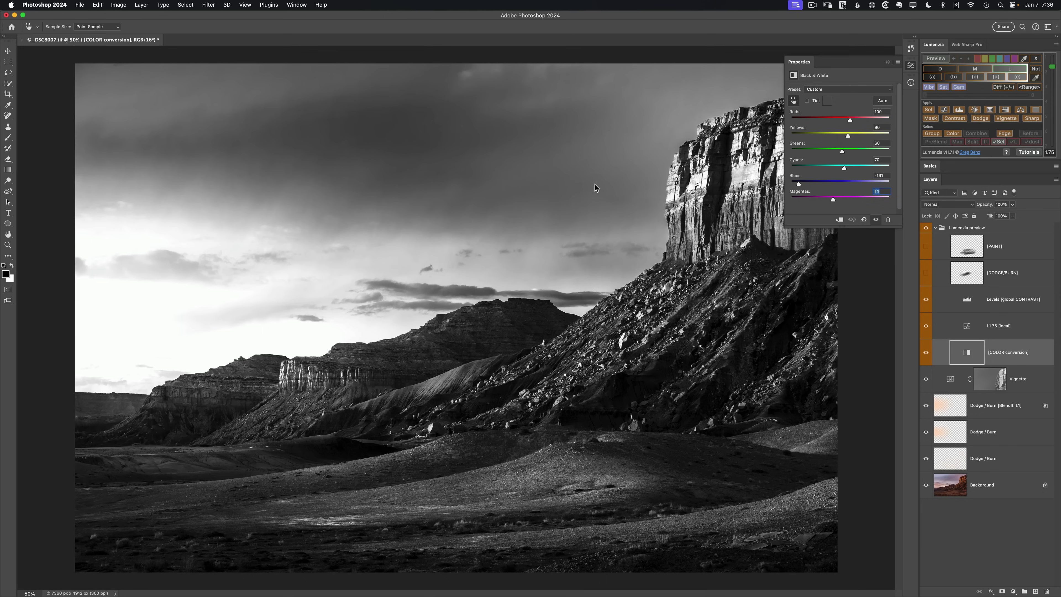
- Darken the sky magentas, brighten the blues, and darken the cliff yellows to 41
mouse_move(595, 184)
left_mouse_down()
mouse_move(569, 190)
mouse_move(594, 186)
left_mouse_up()
left_click_drag(433, 133, 437, 136)
left_click_drag(754, 173, 738, 181)
left_click(969, 327)
left_click(967, 353)
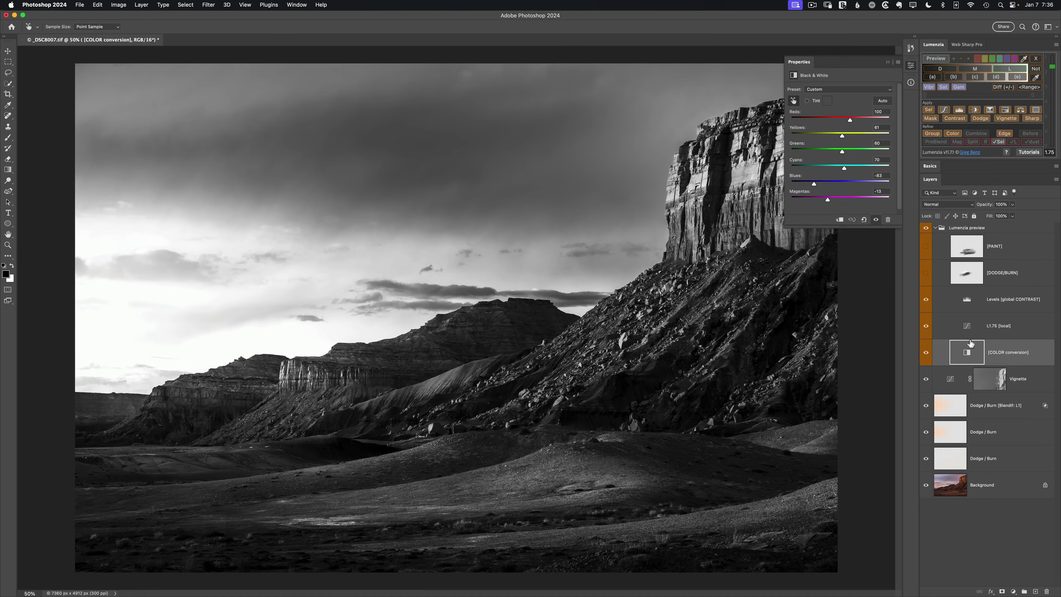
left_click_drag(748, 179, 741, 180)
- Close the adjustment settings, remove the Lumenzia preview group, and bring up Orange preview options
left_click(910, 65)
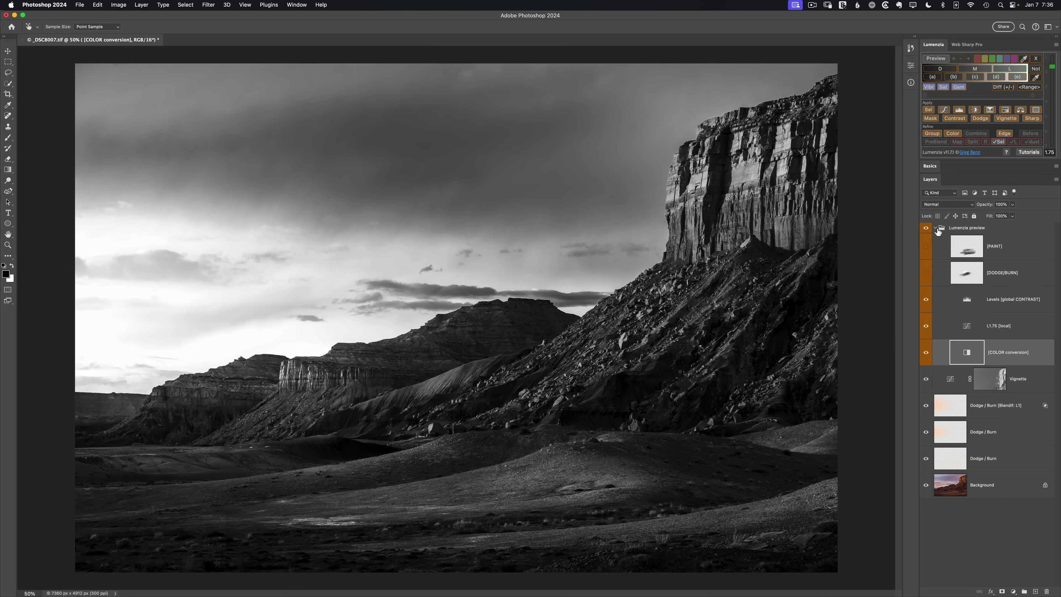
left_click(1036, 59)
left_click(1056, 45)
left_click(998, 63)
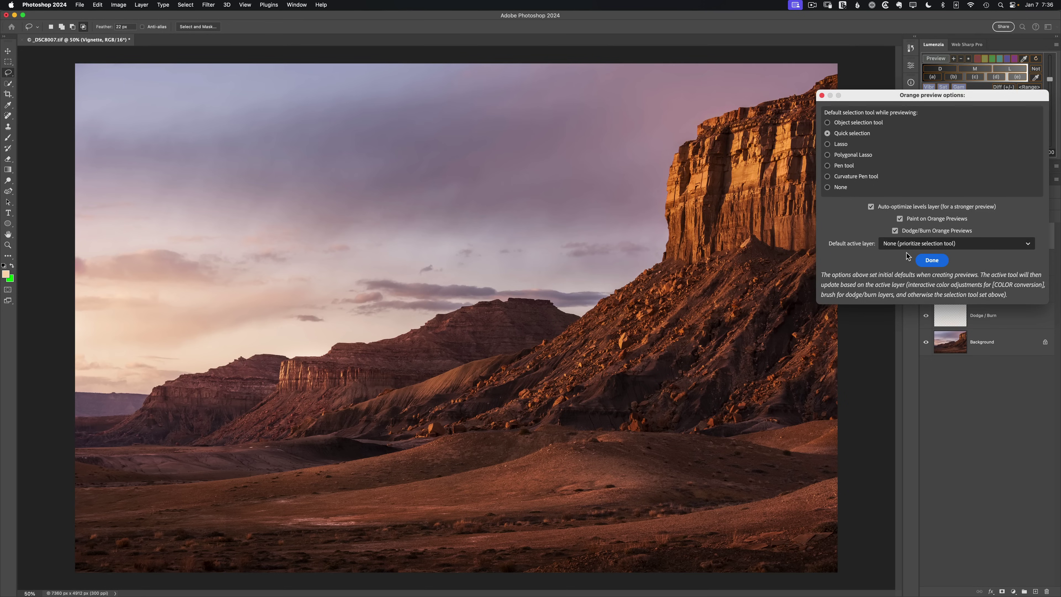
- Set the orange previews' default active layer to B&W layer and confirm with Done
left_click(892, 245)
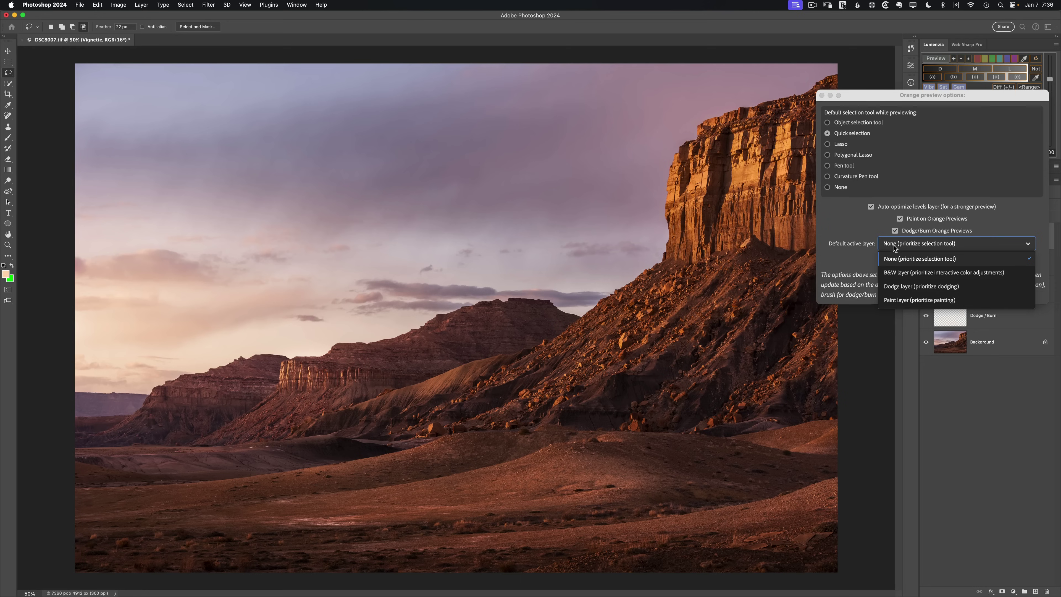
left_click(892, 288)
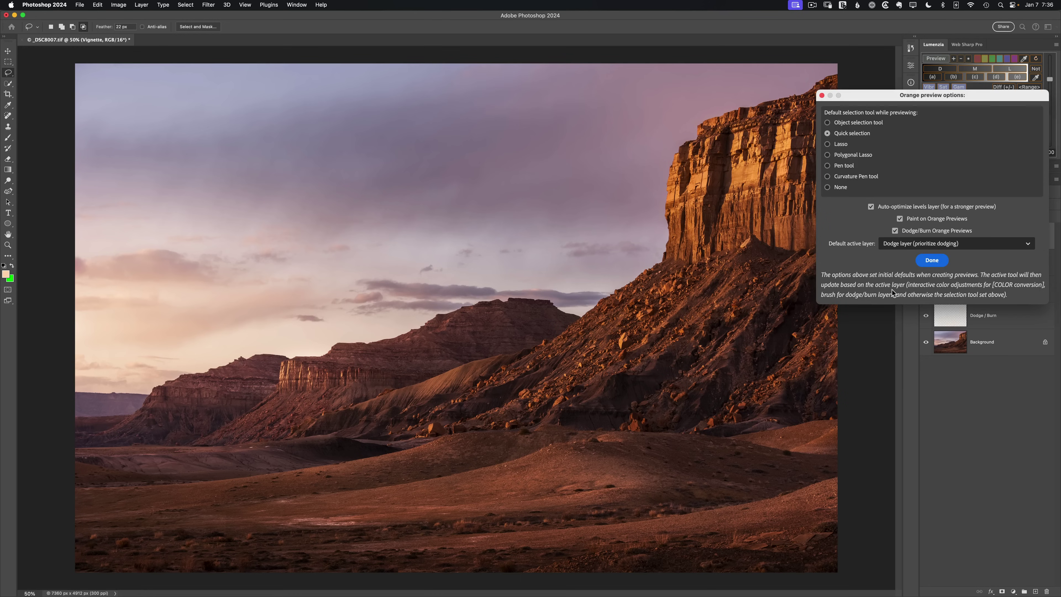
left_click(895, 245)
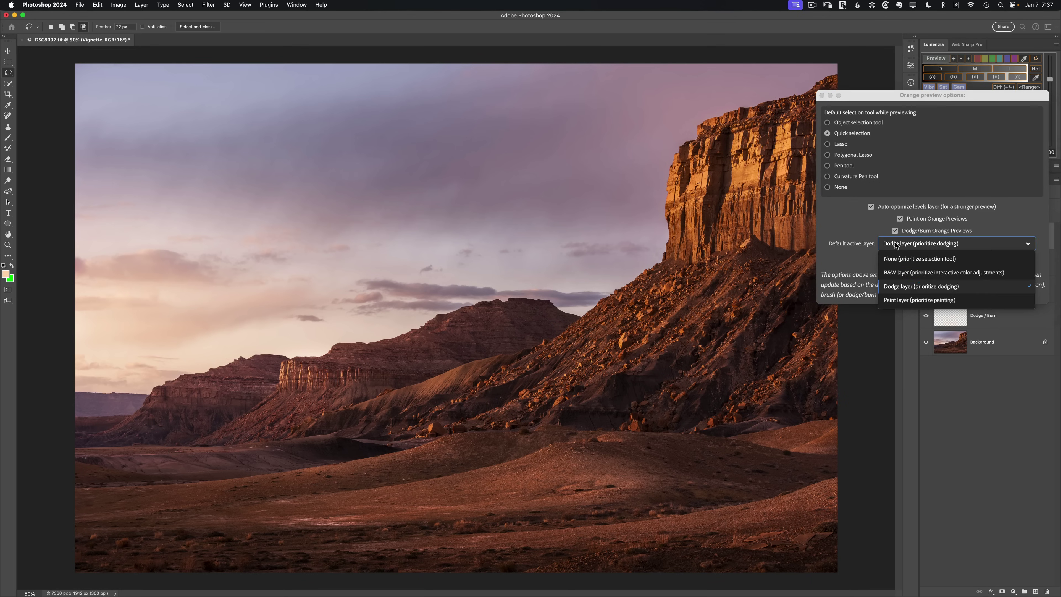
left_click(922, 276)
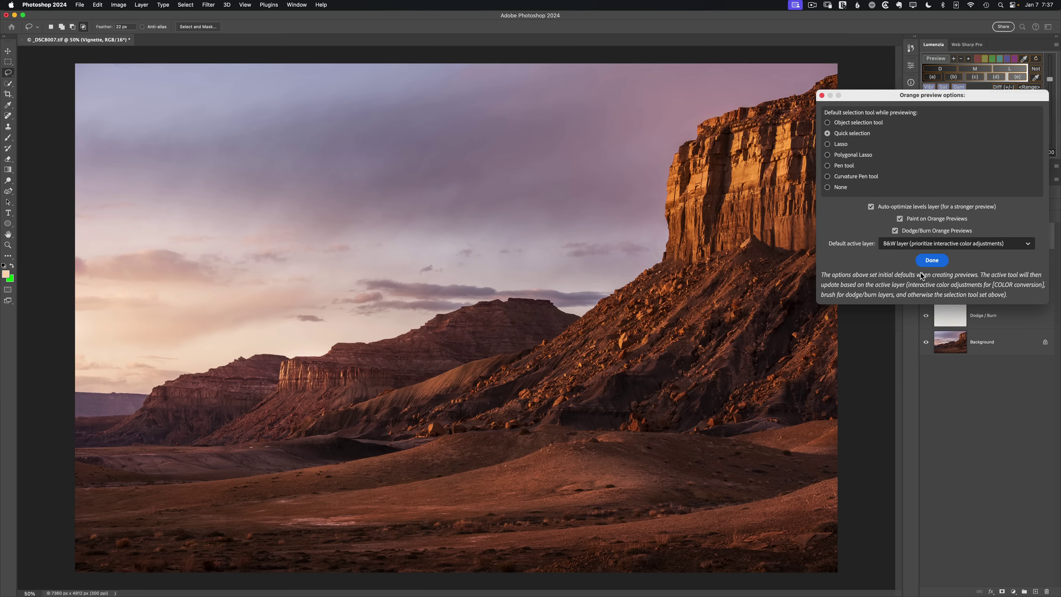
left_click(933, 260)
- Create a new Lumenzia L preview and scrub left on the sky to darken it
left_click(1008, 70)
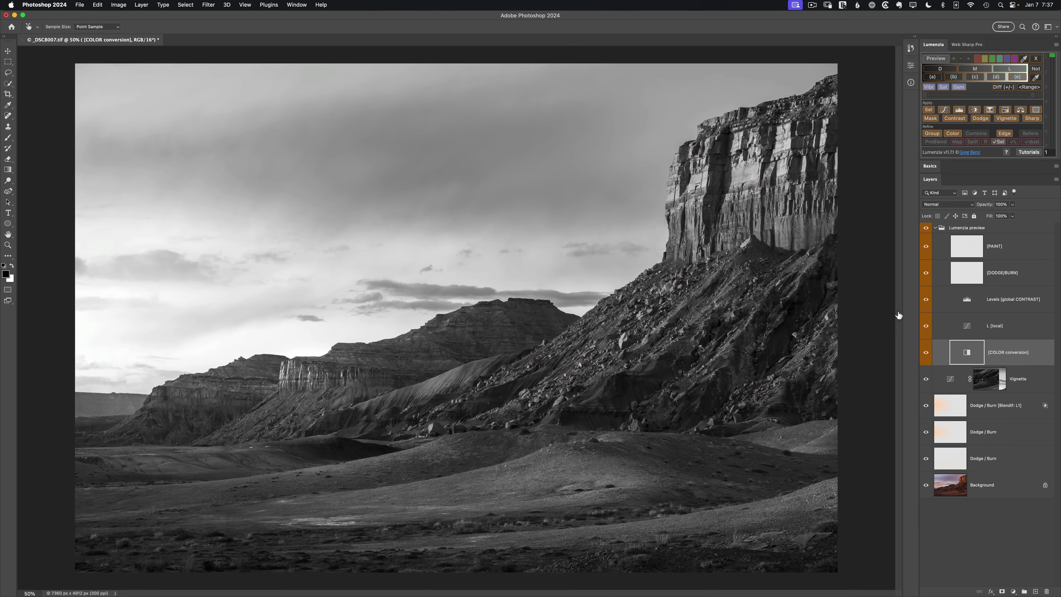
mouse_move(745, 174)
left_mouse_down()
mouse_move(760, 175)
mouse_move(742, 172)
left_mouse_up()
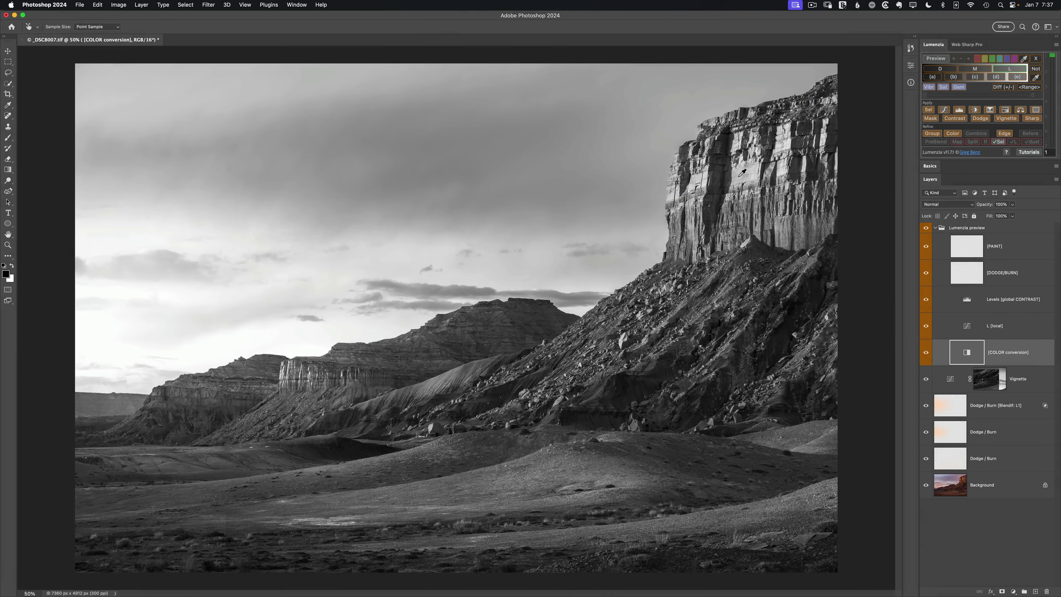
left_click_drag(636, 130, 578, 140)
left_click_drag(261, 102, 212, 106)
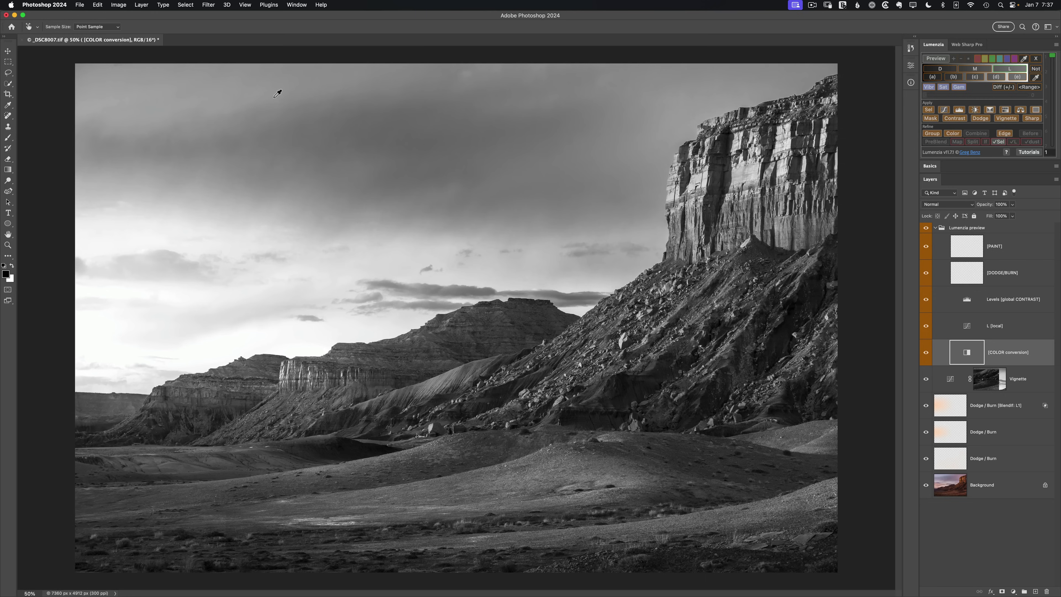